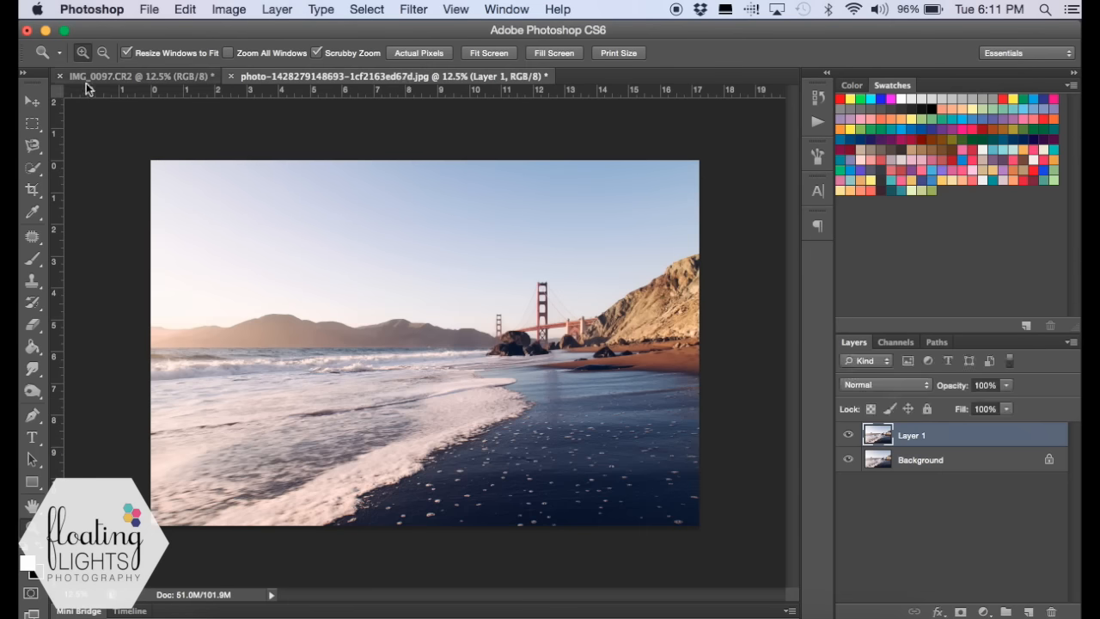
- Select the girl in IMG_0097.CR2, from her hair down to her skirt and legs, using the Quick Selection tool
left_click(116, 79)
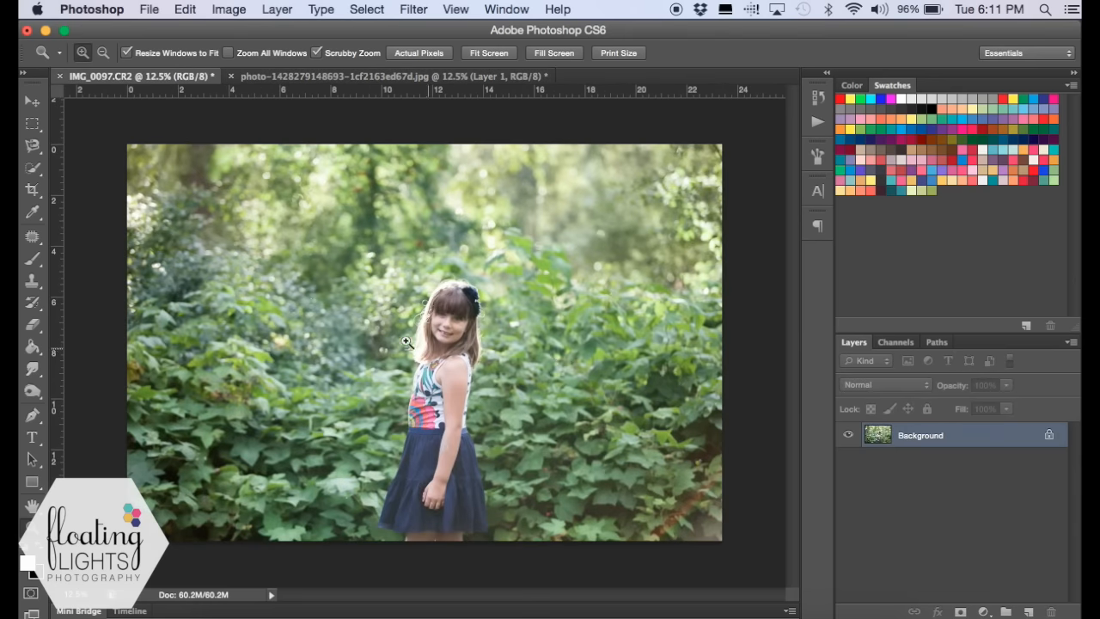
left_click(34, 168)
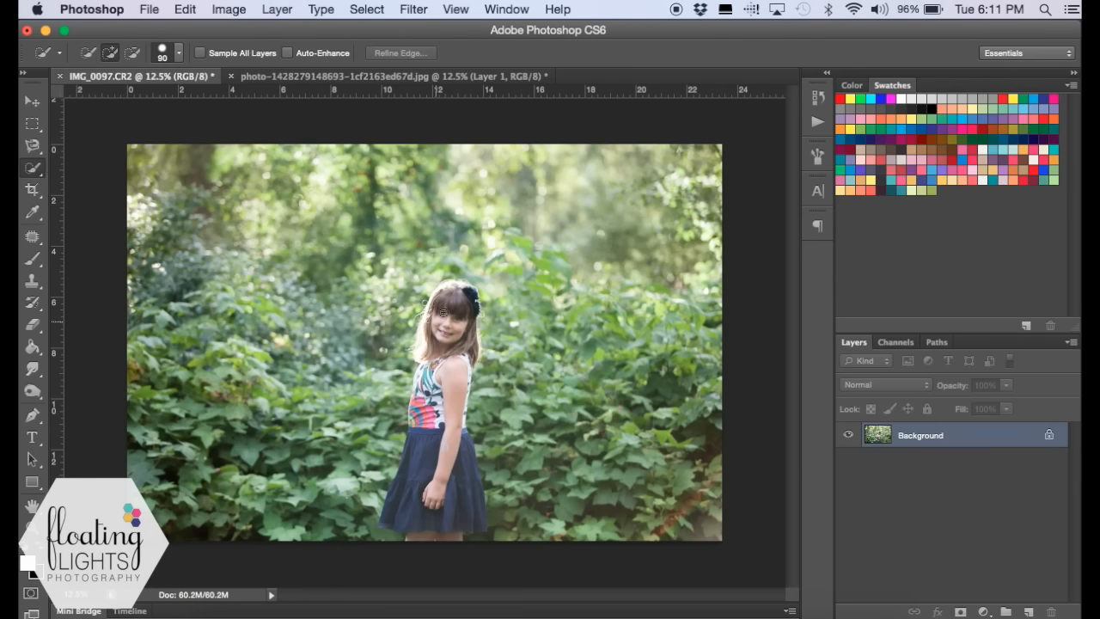
left_click_drag(450, 303, 434, 496)
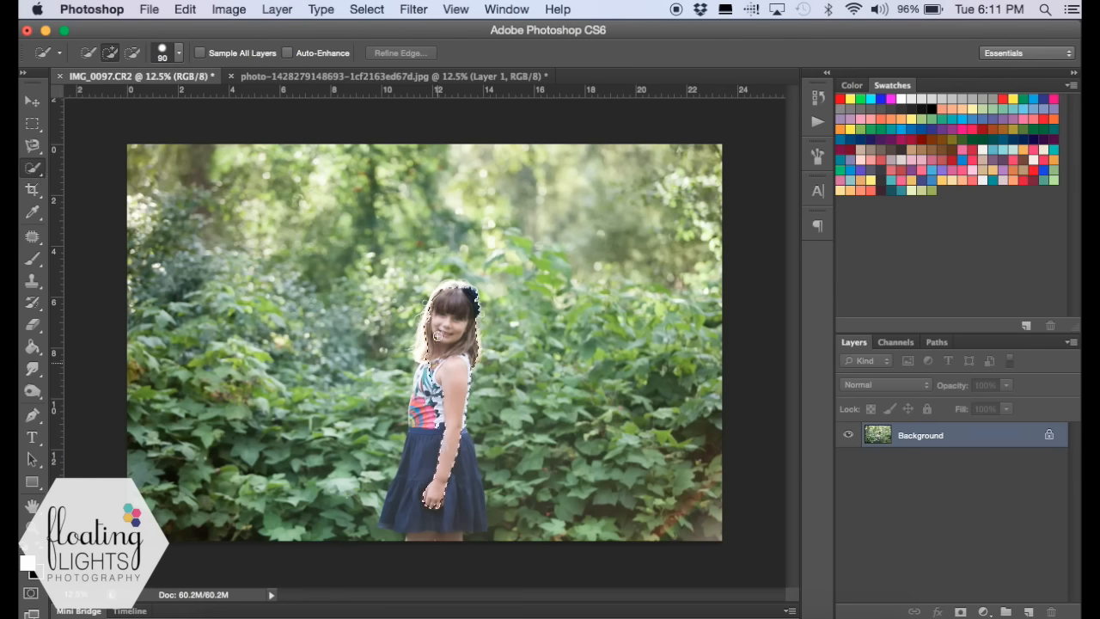
left_click_drag(439, 312, 427, 350)
mouse_move(455, 389)
left_mouse_down()
mouse_move(468, 491)
mouse_move(434, 546)
mouse_move(425, 519)
mouse_move(415, 533)
mouse_move(388, 511)
mouse_move(412, 466)
mouse_move(434, 373)
left_mouse_up()
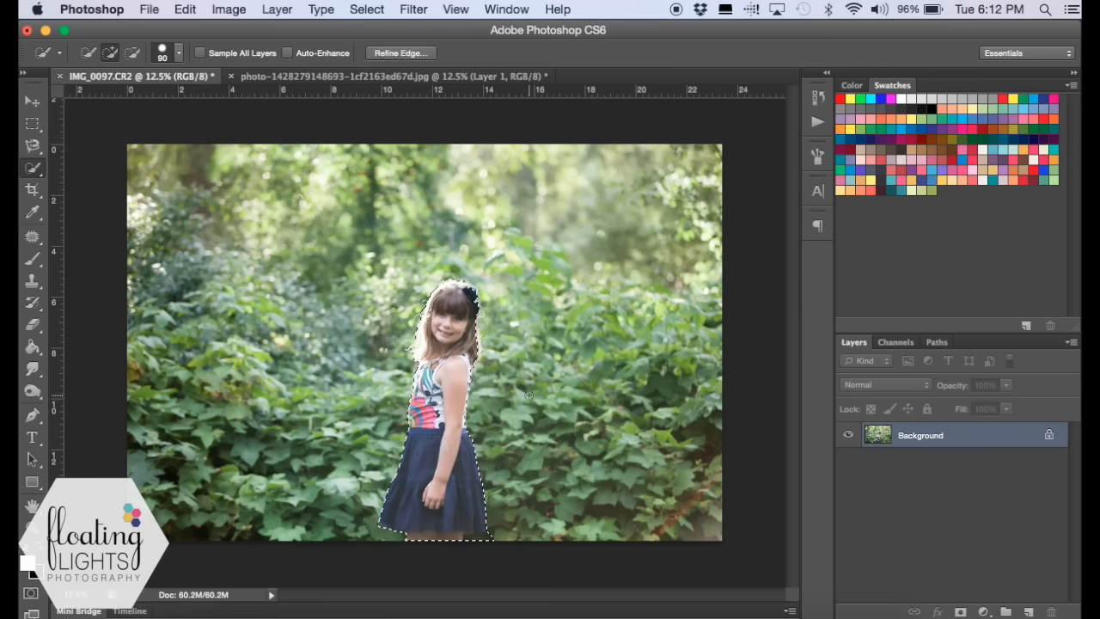
- Open Refine Edge for the selection and preview the Overlay and On Black views, finishing with On White
left_click(366, 8)
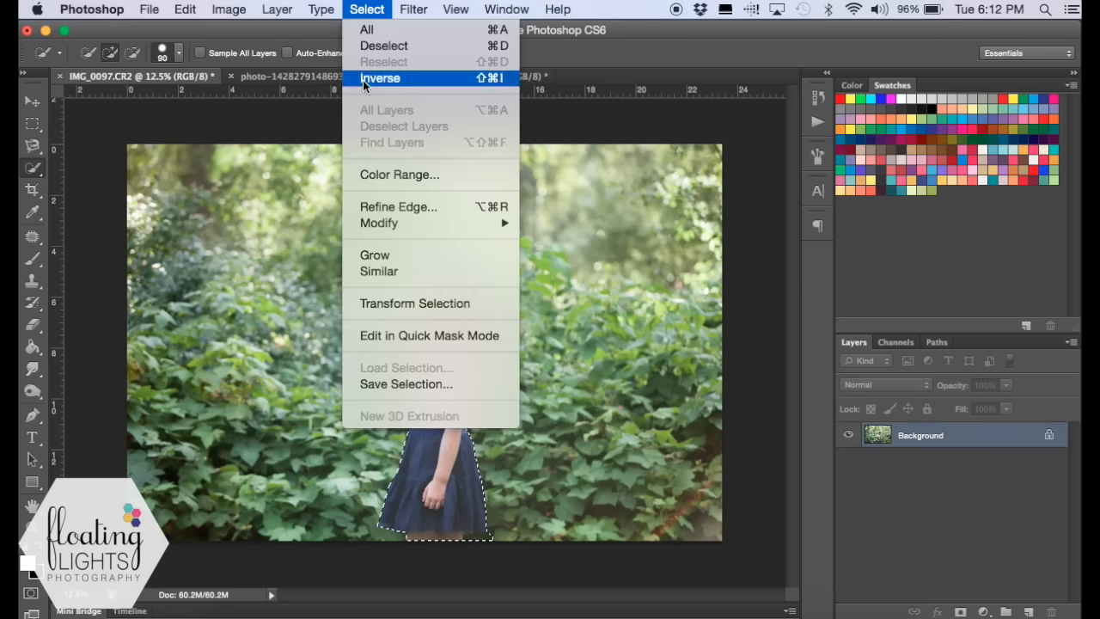
left_click(367, 206)
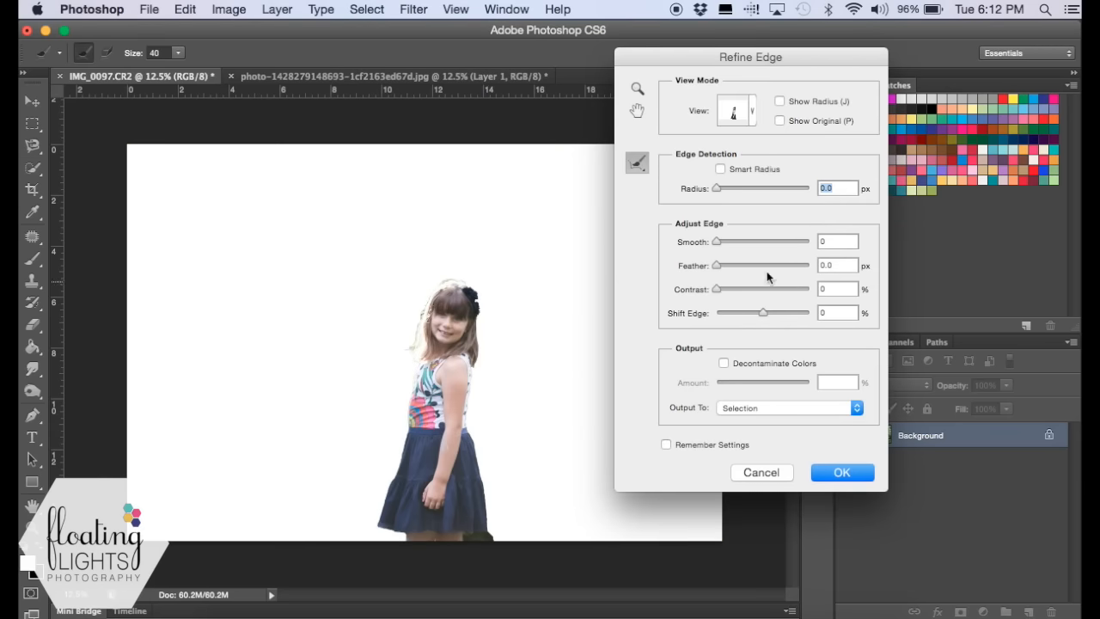
left_click(753, 117)
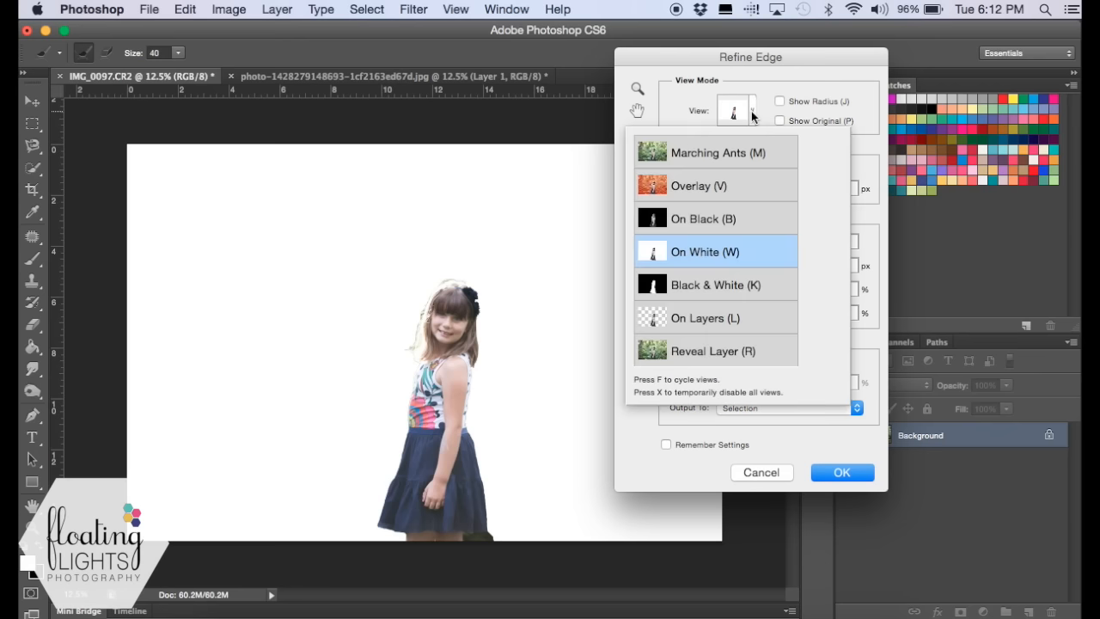
left_click(699, 189)
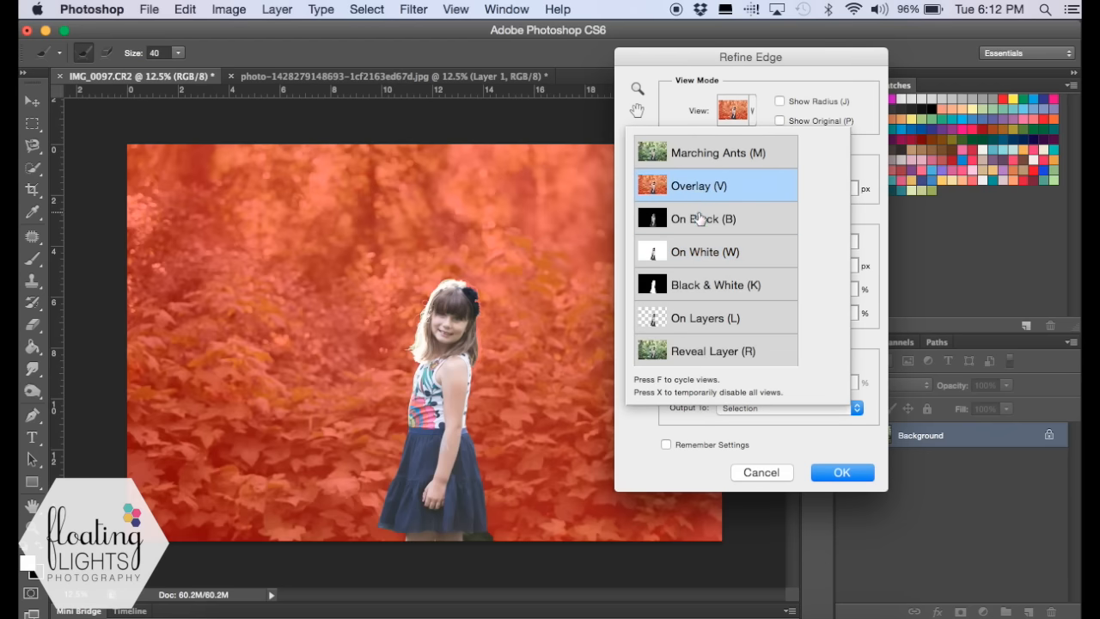
left_click(700, 221)
left_click(680, 258)
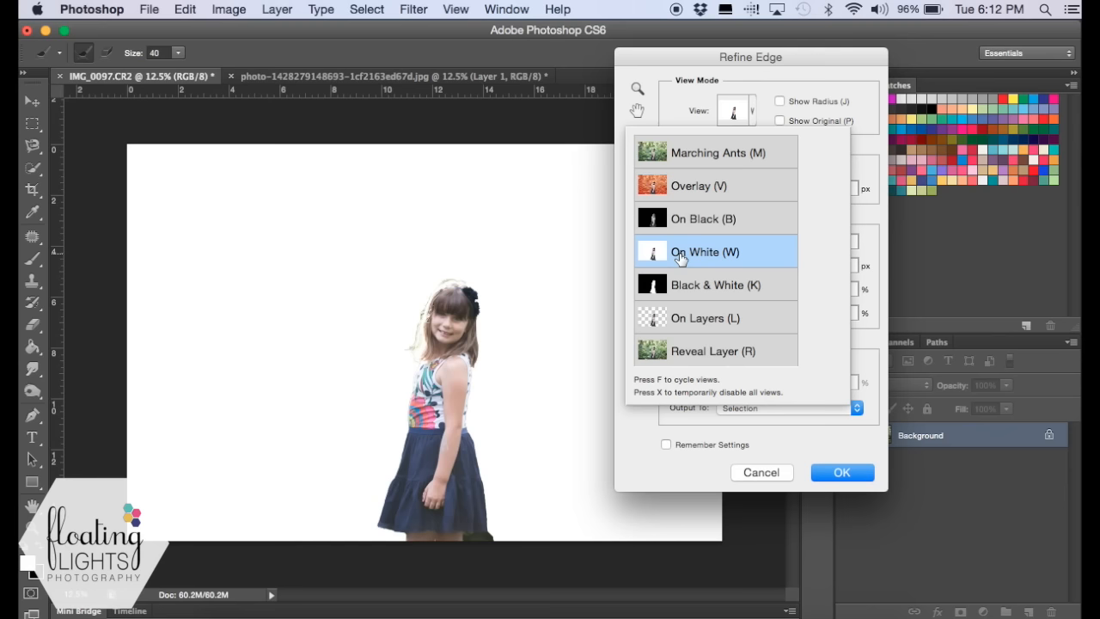
left_click(681, 258)
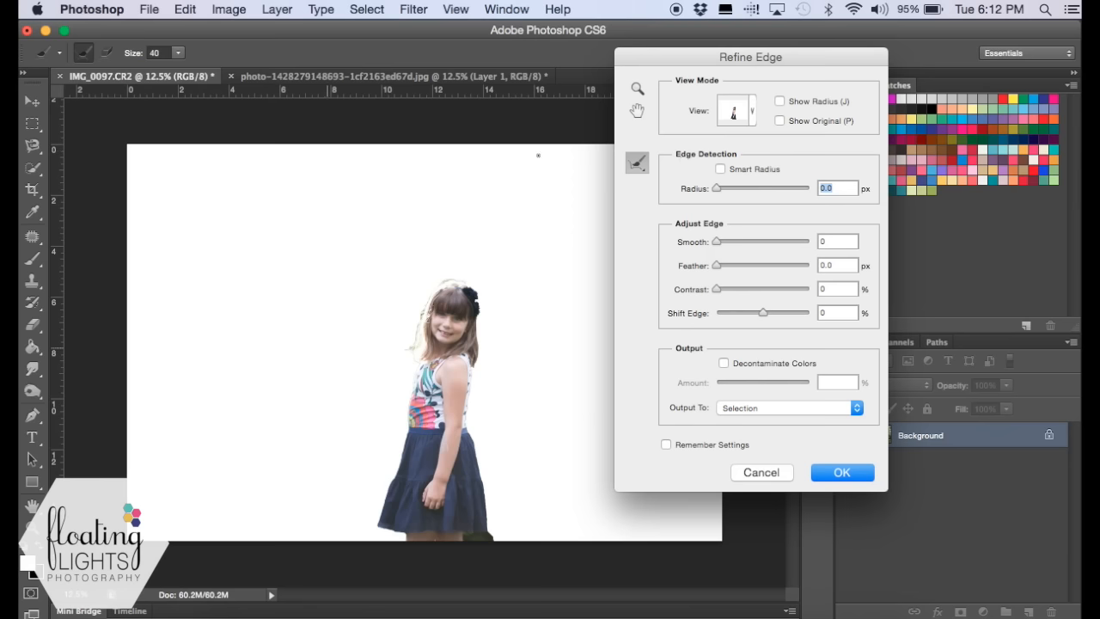
- Check the shirt edge up close and set the selection's Smooth to 14 and Feather to 1.7 px
left_click(637, 88)
left_click(477, 352)
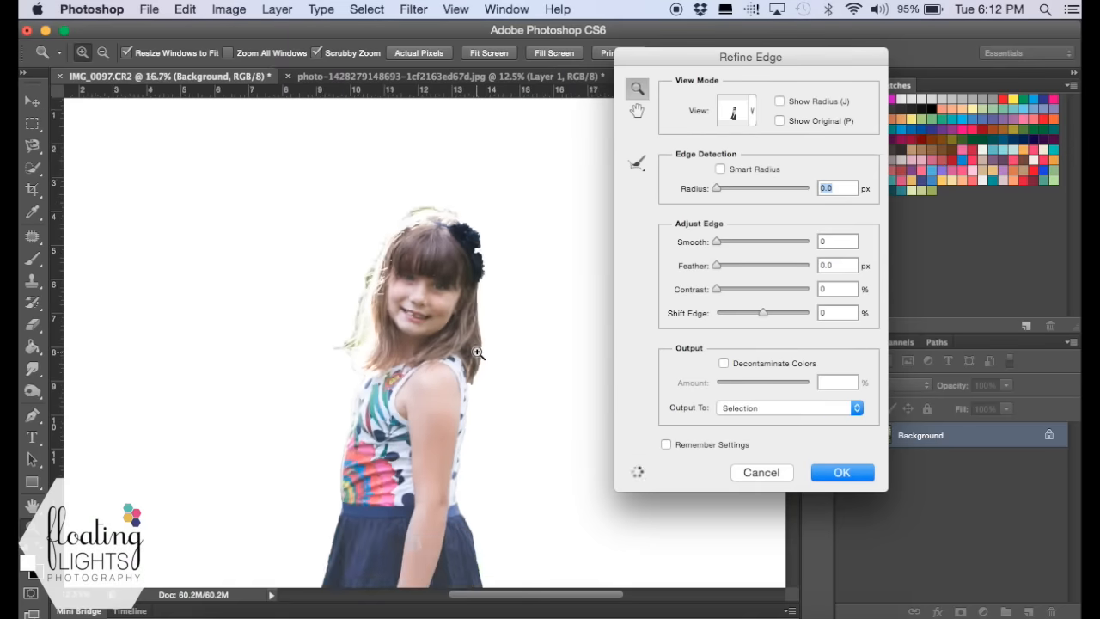
left_click(466, 450)
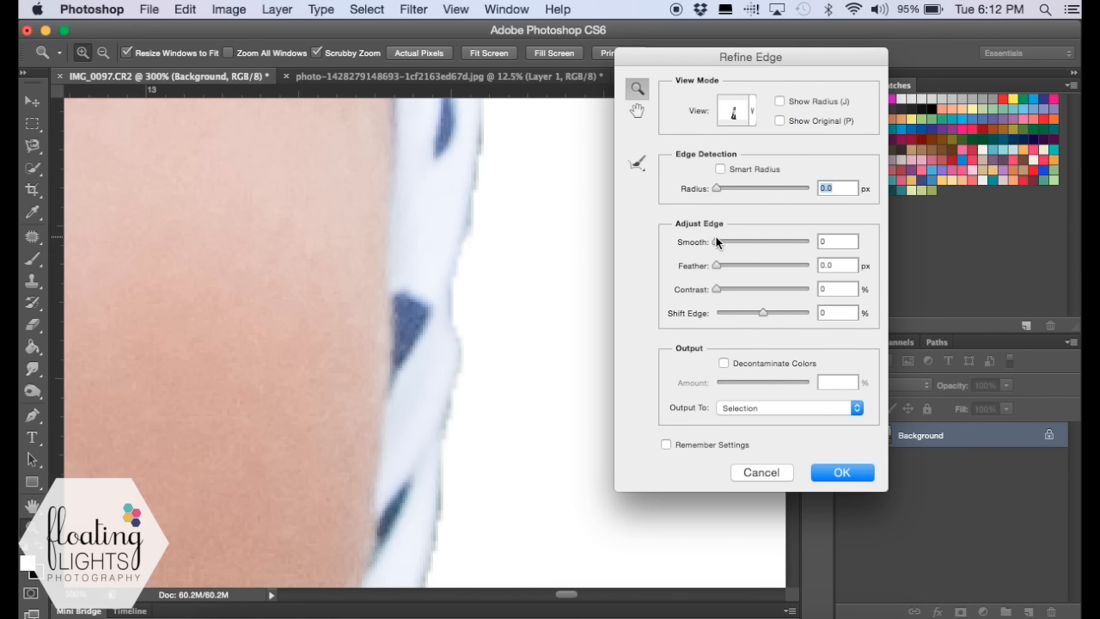
left_click_drag(716, 241, 729, 244)
left_click_drag(719, 266, 712, 269)
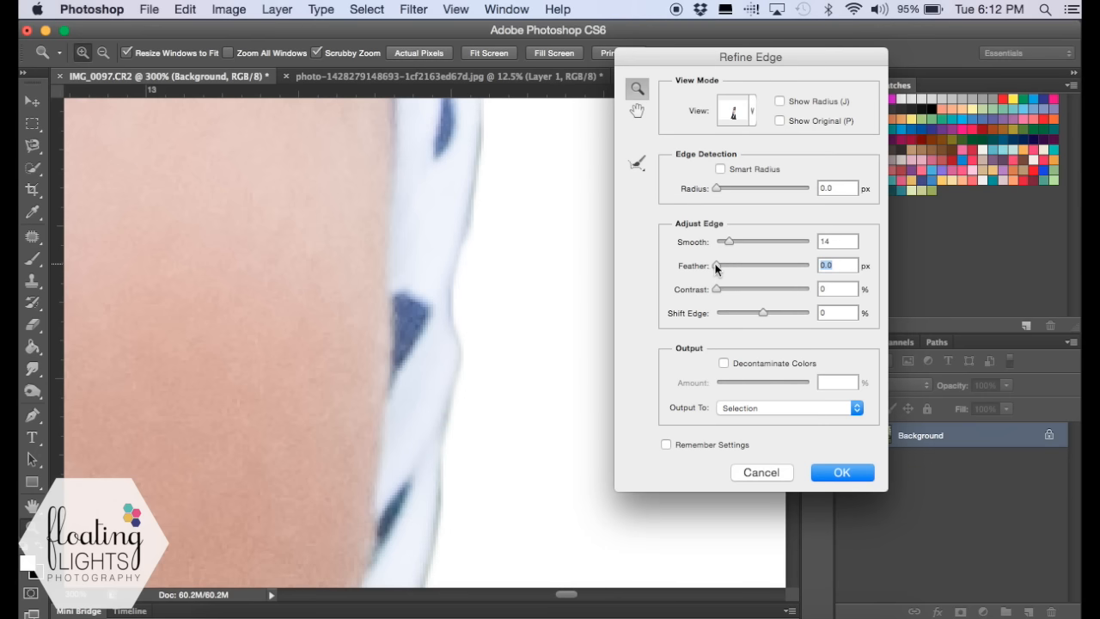
left_click_drag(716, 268, 721, 269)
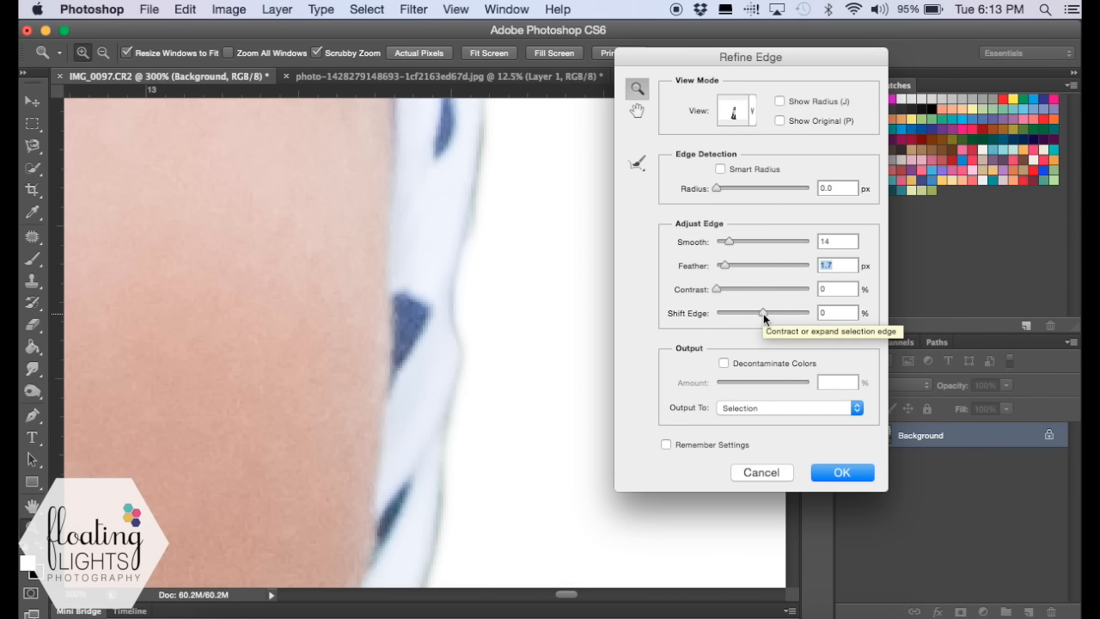
- Set Shift Edge to -5% and enable Decontaminate Colors with an amount of 50%
left_click(834, 313)
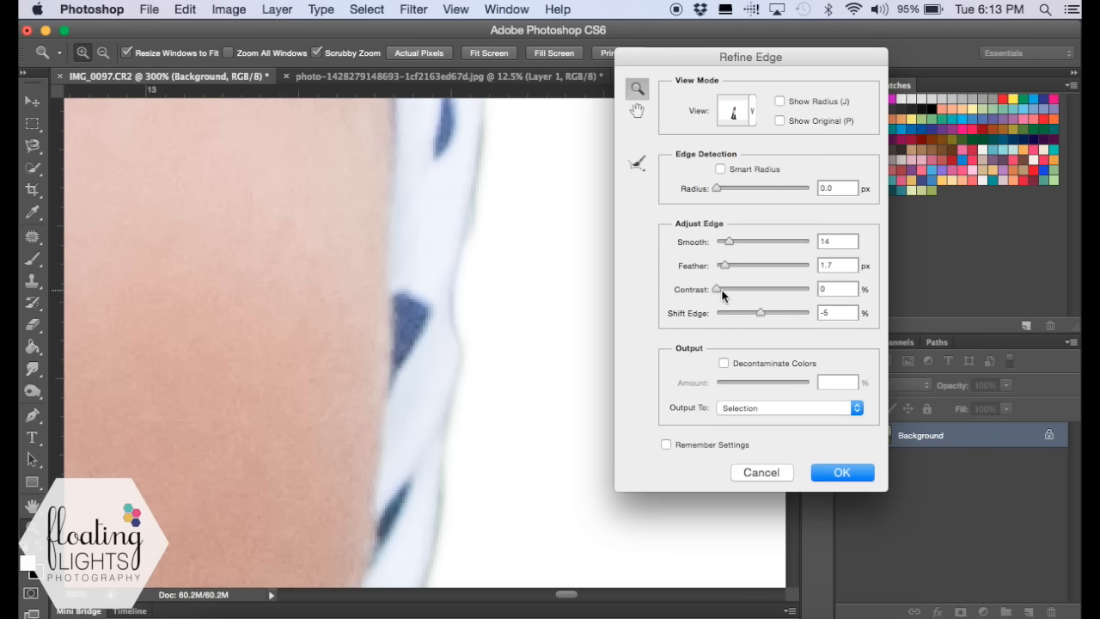
scroll(720, 305, "down", 1)
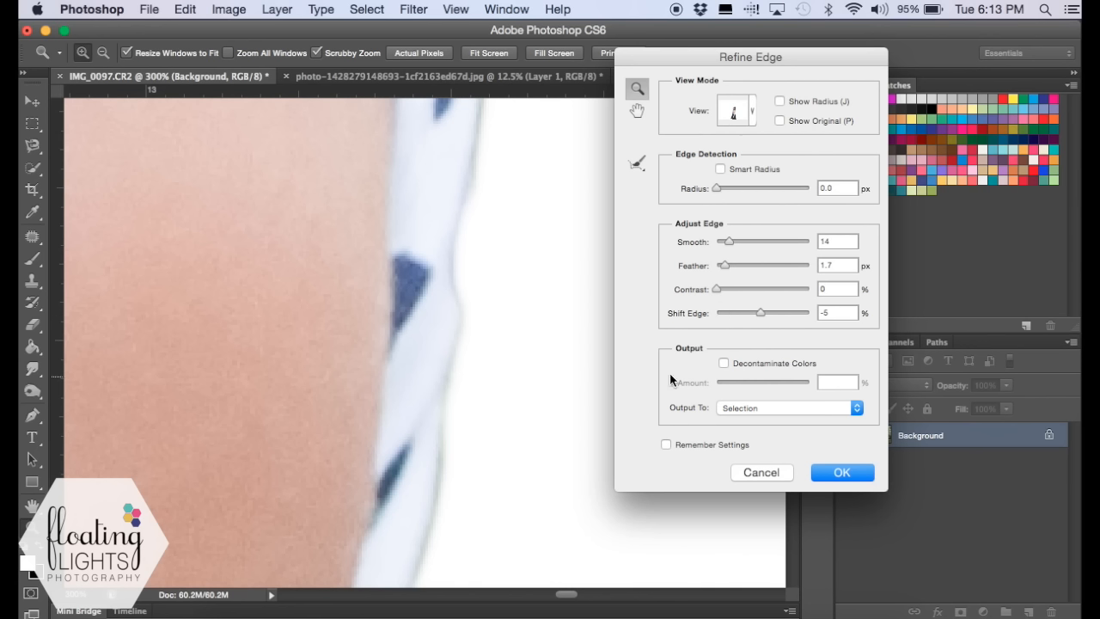
left_click(723, 363)
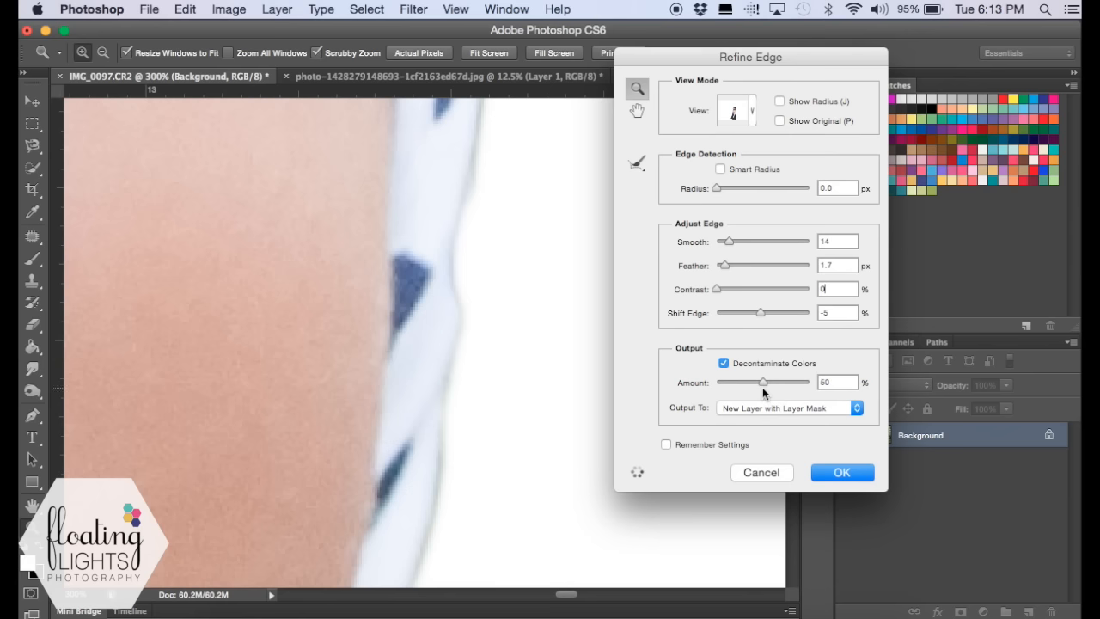
mouse_move(761, 383)
left_mouse_down()
mouse_move(744, 384)
mouse_move(790, 381)
mouse_move(763, 388)
left_mouse_up()
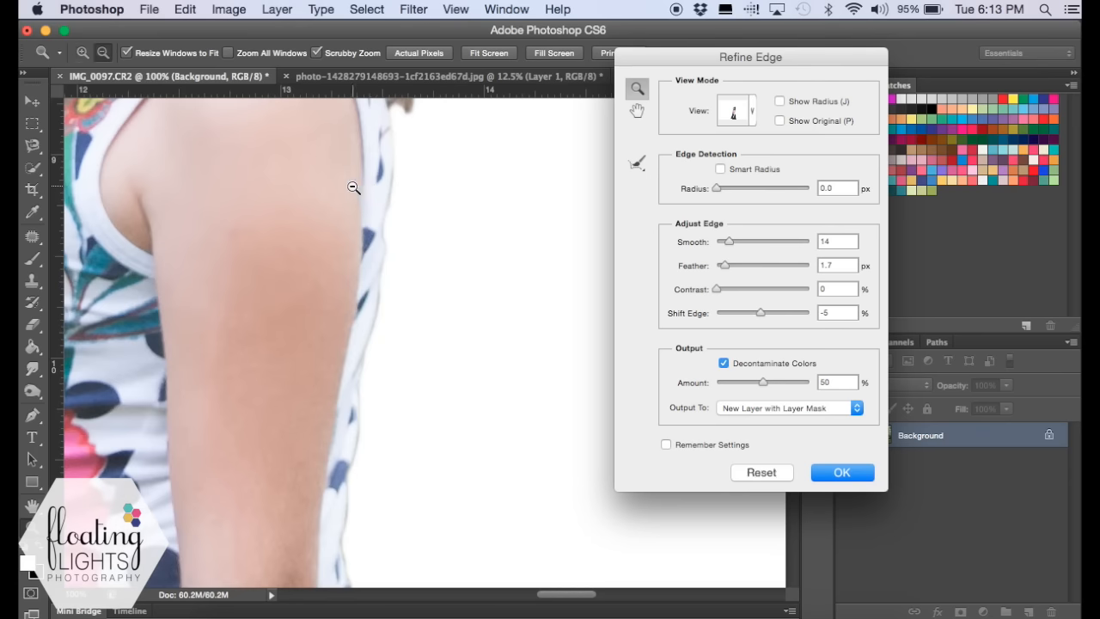
- Paint over the hair edge along the top and left side of the girl's head with the Refine Radius brush at size 60
left_click(326, 187, "alt")
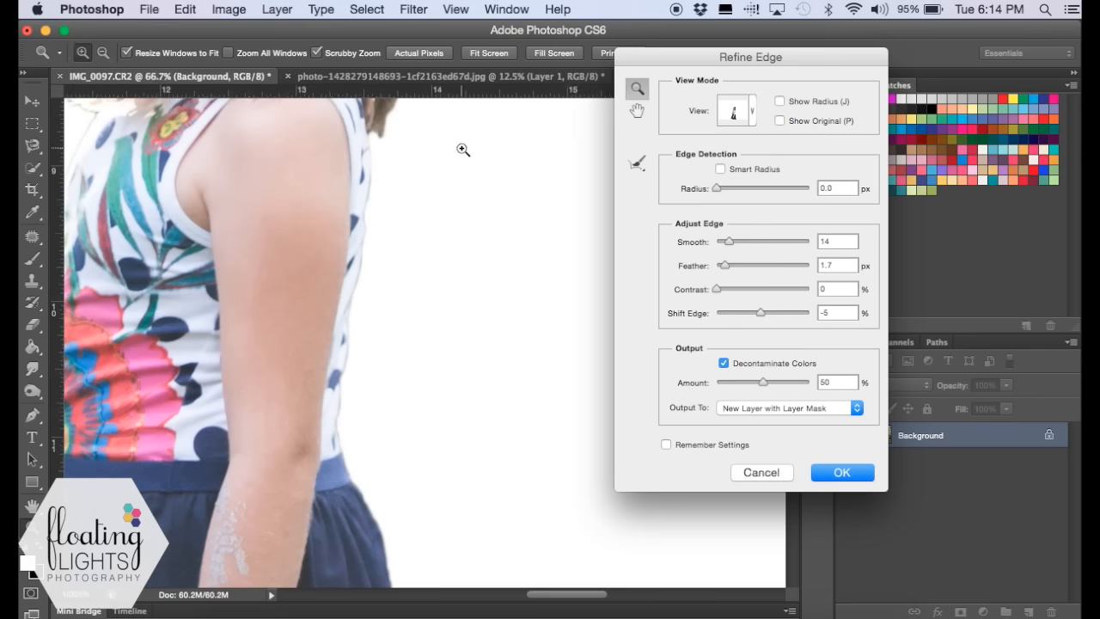
scroll(462, 149, "up", 10)
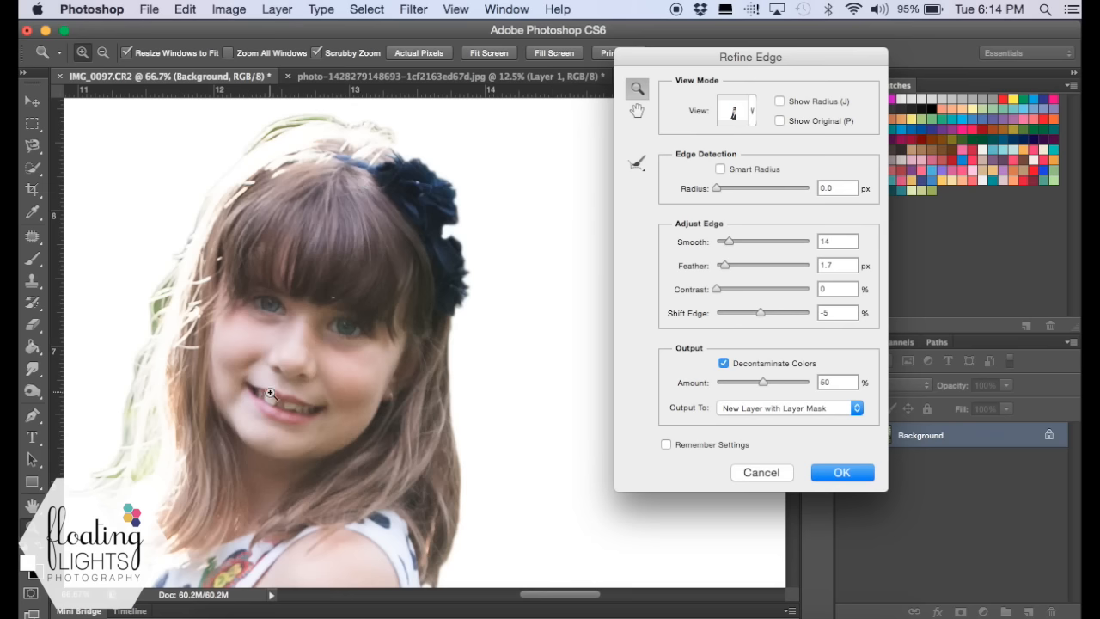
scroll(352, 278, "left", 2)
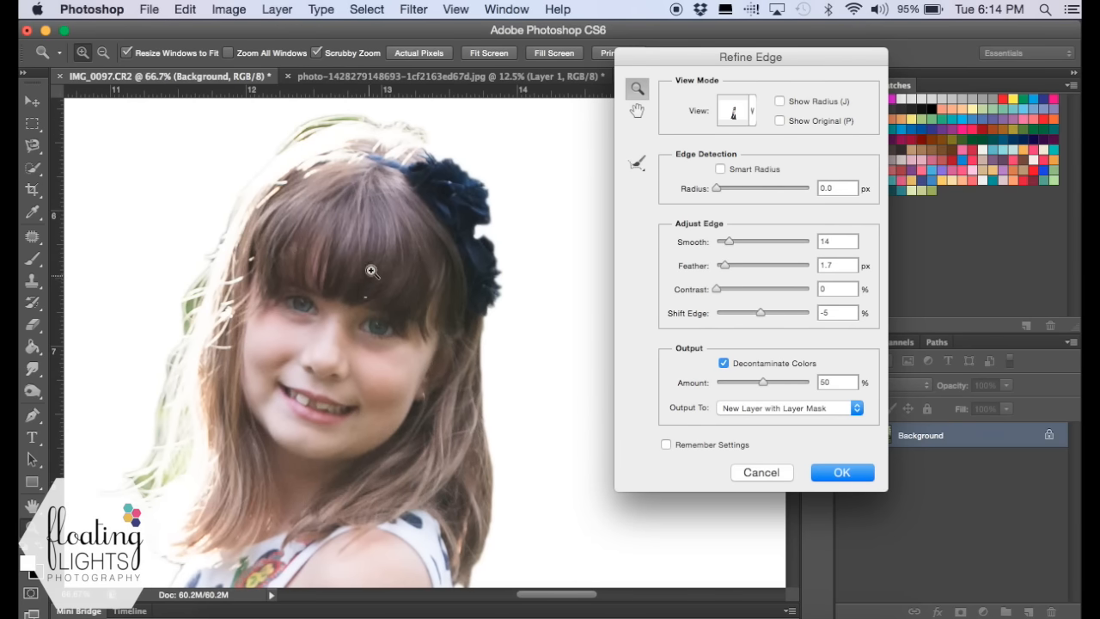
left_click(637, 164)
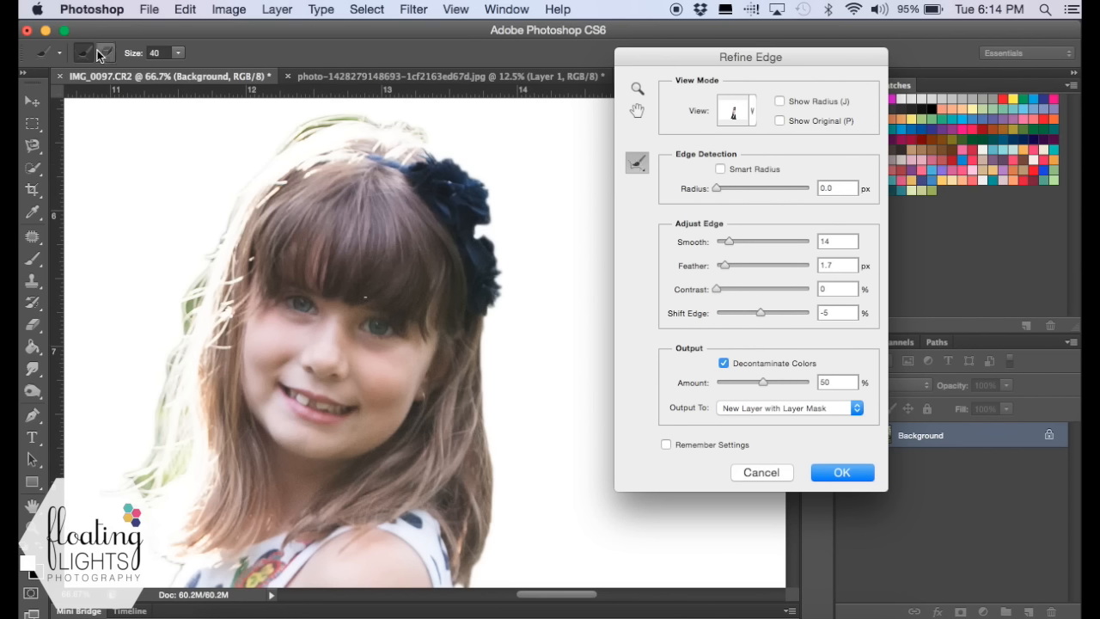
left_click(179, 52)
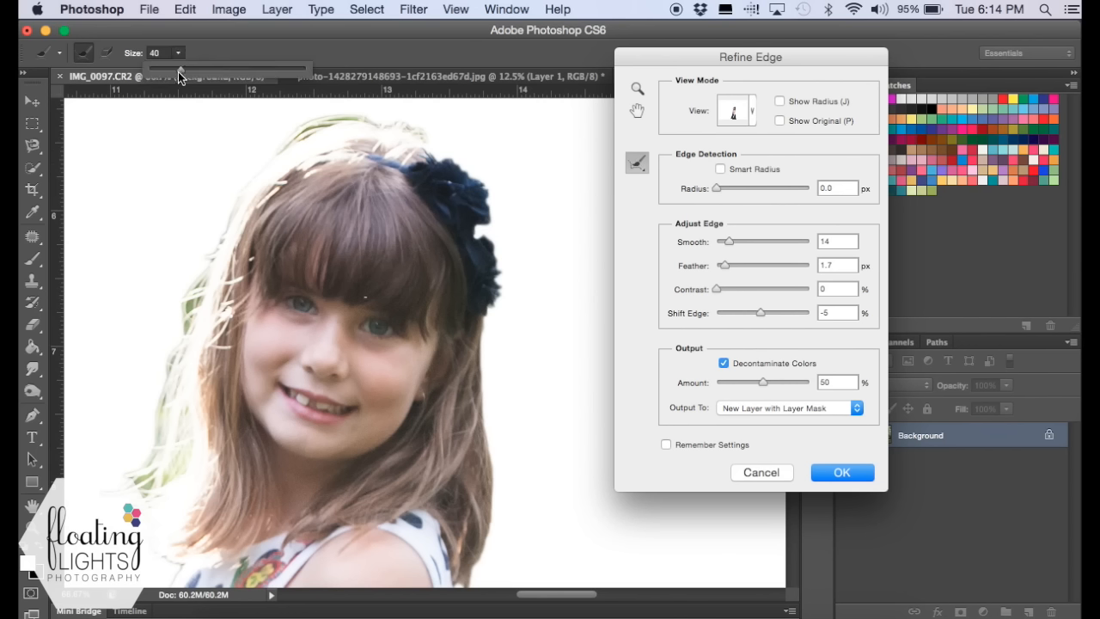
left_click_drag(188, 72, 216, 72)
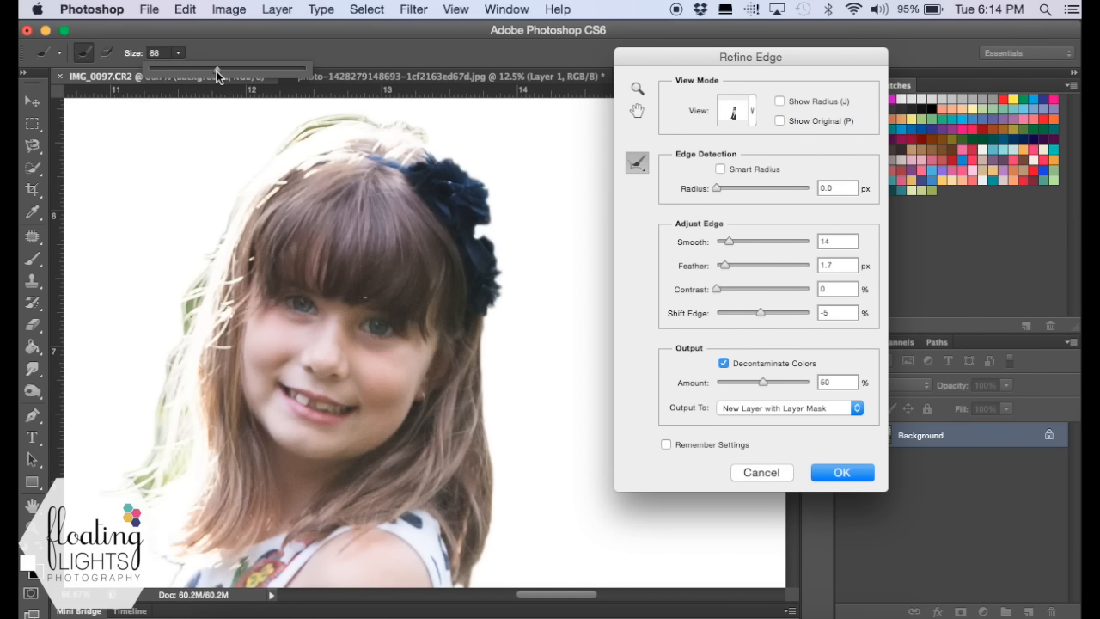
left_click(85, 54)
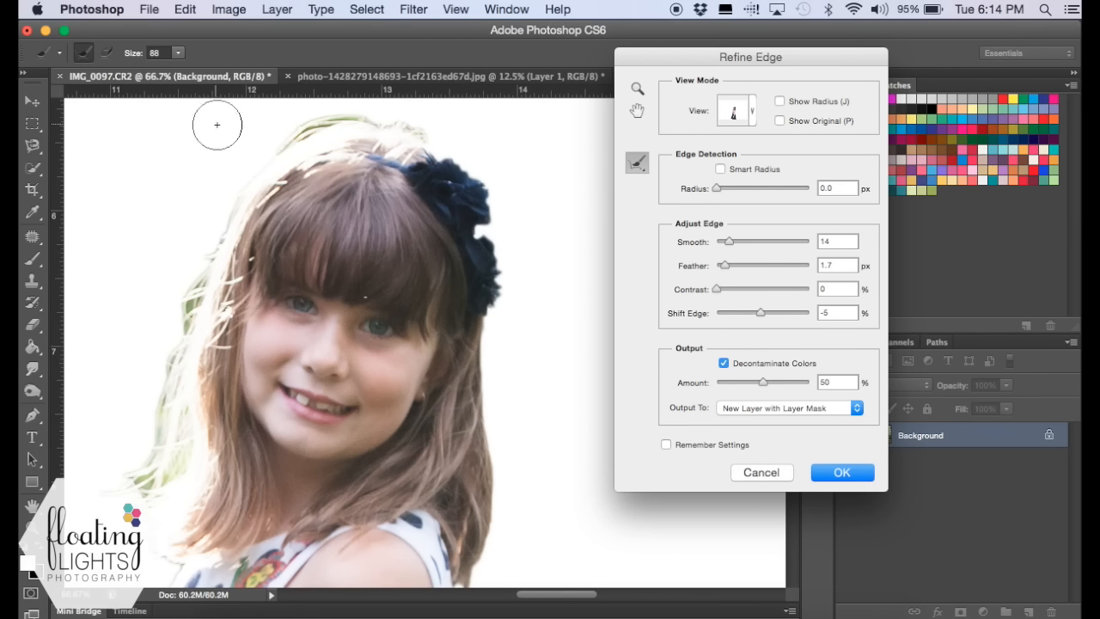
key("bracketleft")
key("bracketleft")
key("bracketleft")
mouse_move(373, 118)
left_mouse_down()
mouse_move(324, 122)
mouse_move(281, 144)
mouse_move(213, 246)
left_mouse_up()
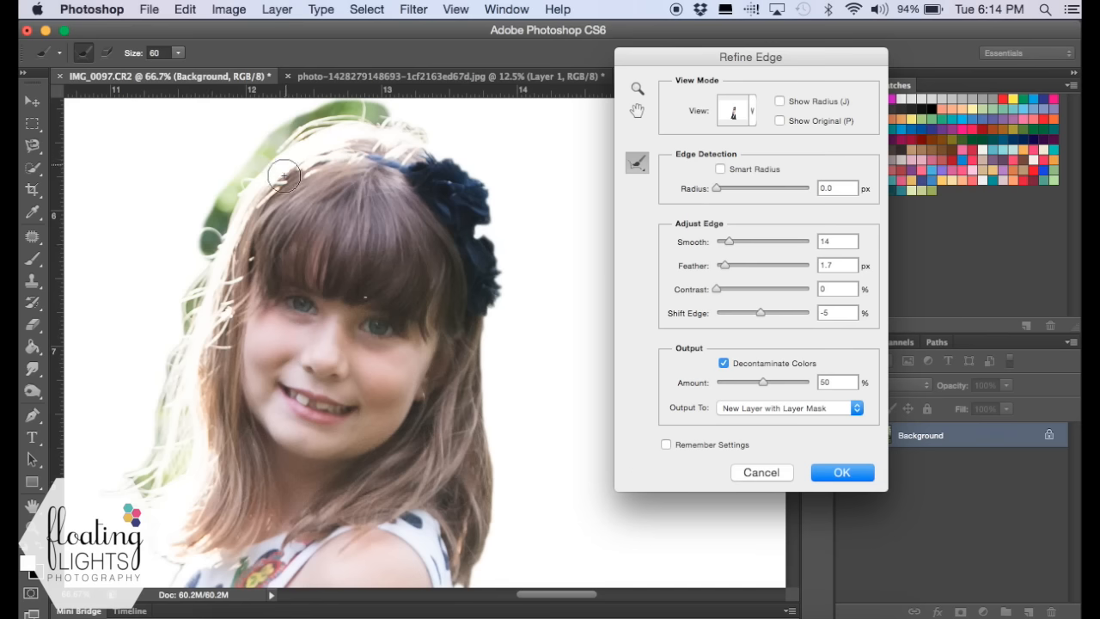
mouse_move(254, 210)
left_mouse_down()
mouse_move(207, 270)
mouse_move(148, 458)
left_mouse_up()
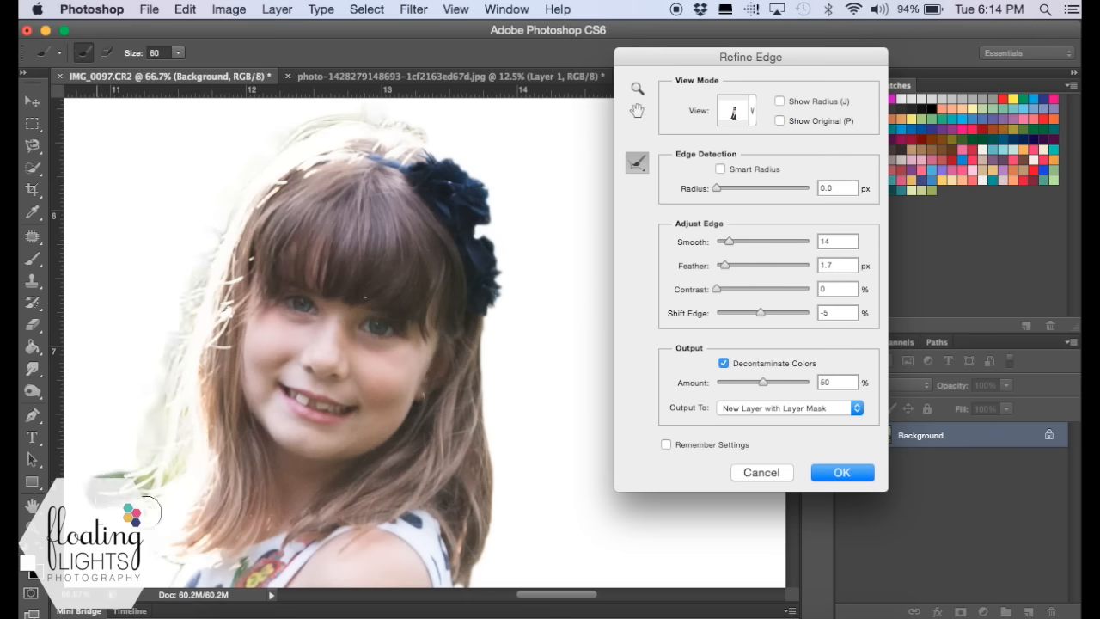
- Refine the edge along the hair flower, the right side of the hair and the loose strands at the lower left
scroll(147, 491, "down", 3)
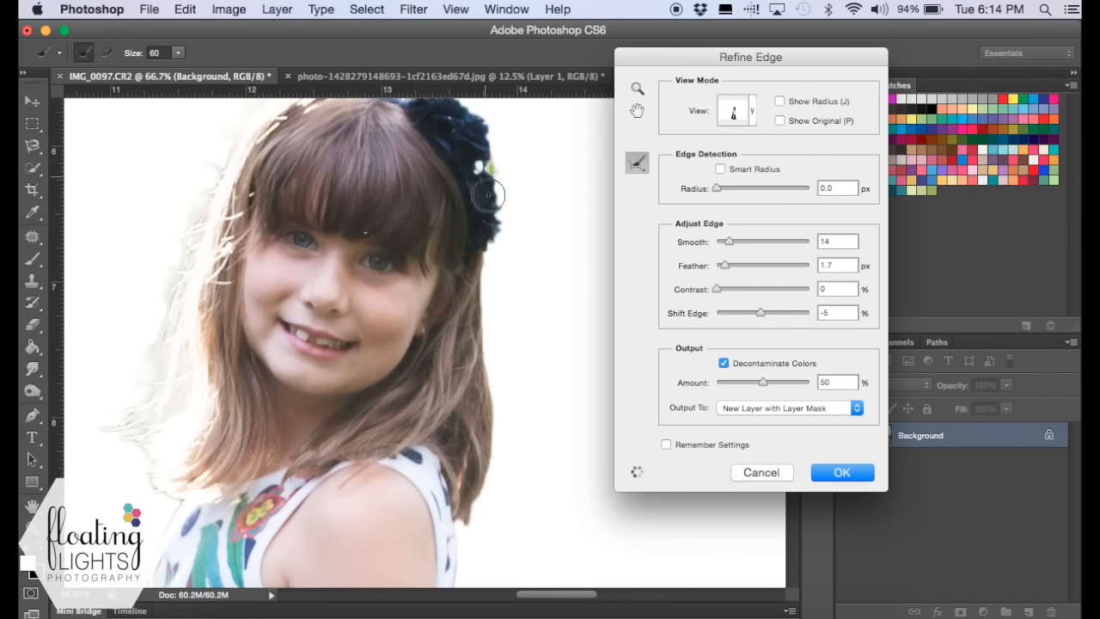
mouse_move(478, 139)
left_mouse_down()
mouse_move(494, 234)
mouse_move(466, 317)
mouse_move(485, 401)
mouse_move(470, 335)
mouse_move(490, 346)
mouse_move(506, 443)
mouse_move(502, 431)
mouse_move(488, 500)
mouse_move(476, 507)
mouse_move(482, 488)
mouse_move(472, 509)
mouse_move(433, 506)
left_mouse_up()
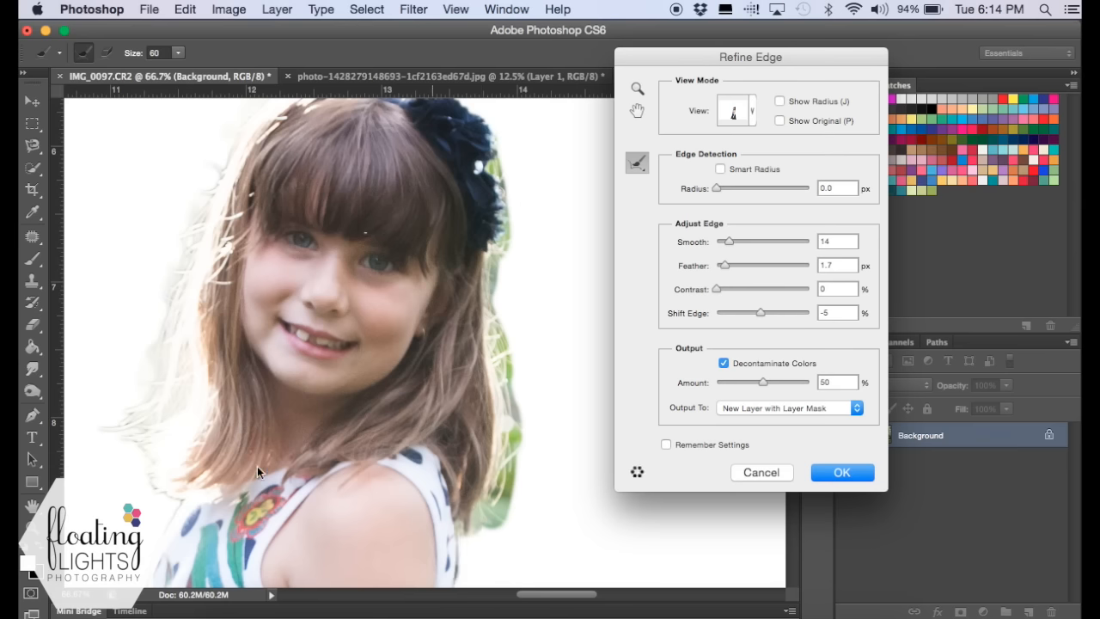
mouse_move(137, 447)
left_mouse_down()
mouse_move(160, 482)
mouse_move(184, 487)
mouse_move(186, 506)
left_mouse_up()
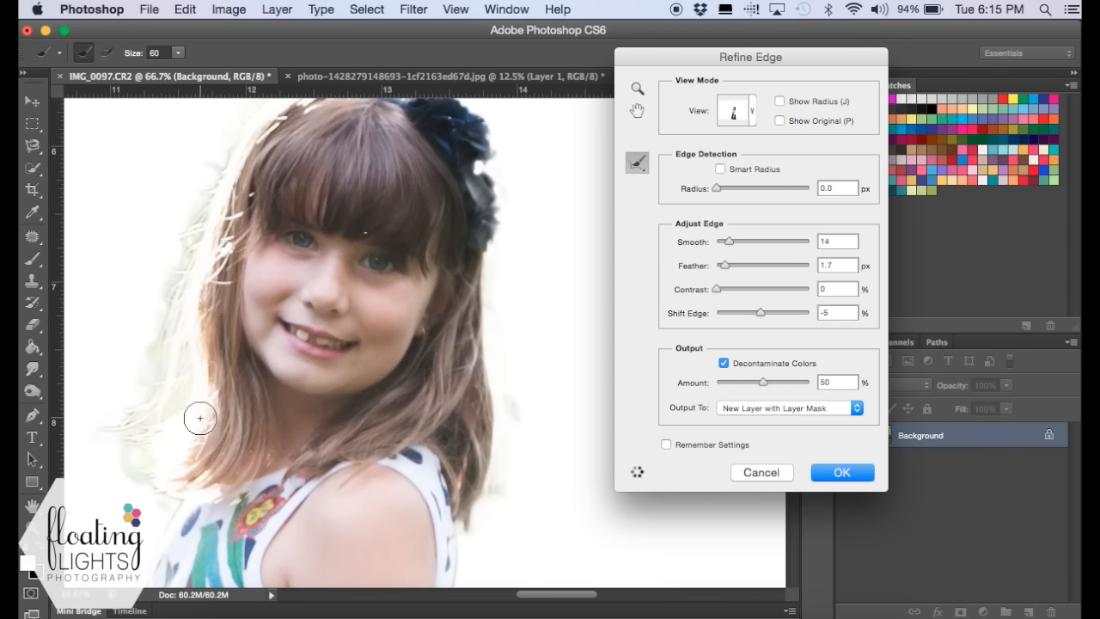
- Inspect the skirt edges and refine the leftover background patch under the hem beside the girl's leg
scroll(200, 418, "down", 10)
scroll(199, 418, "down", 10)
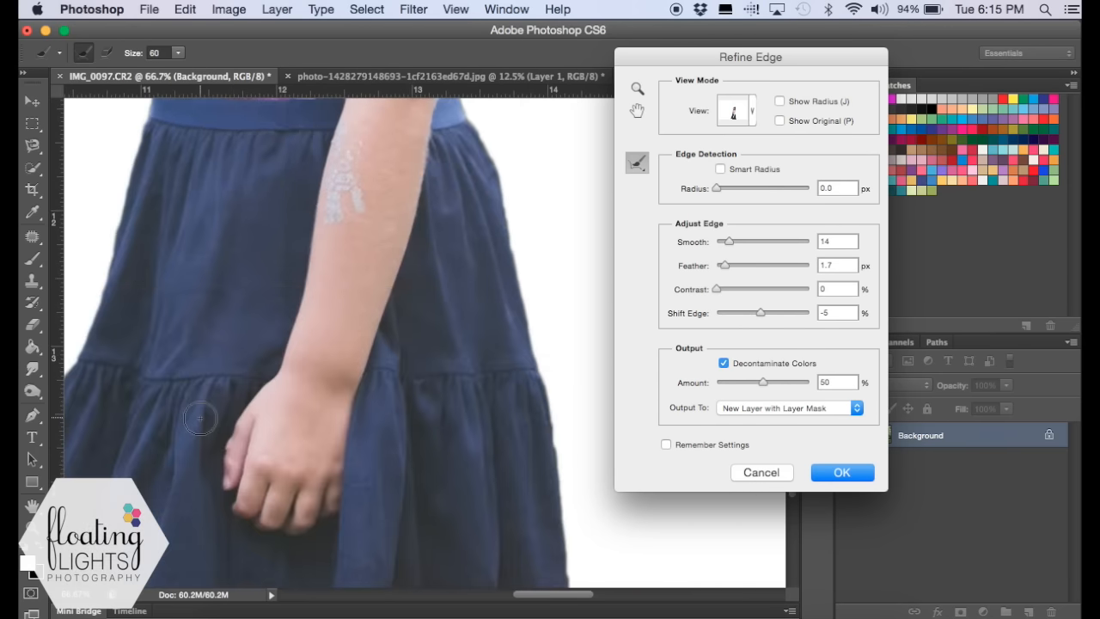
scroll(199, 418, "down", 10)
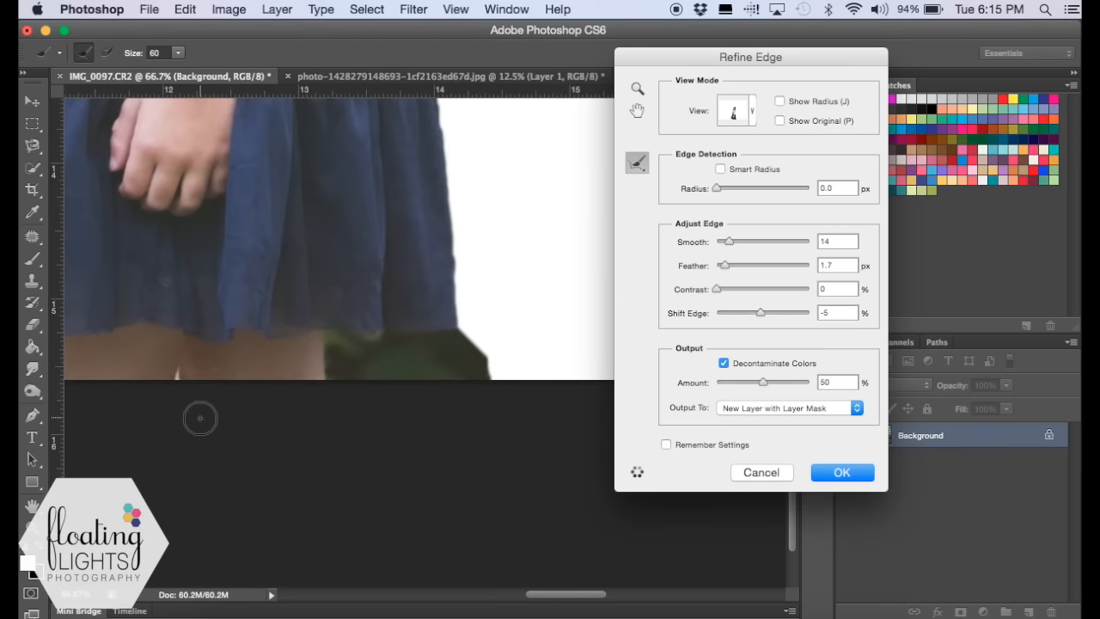
scroll(199, 419, "up", 5)
scroll(199, 419, "left", 3)
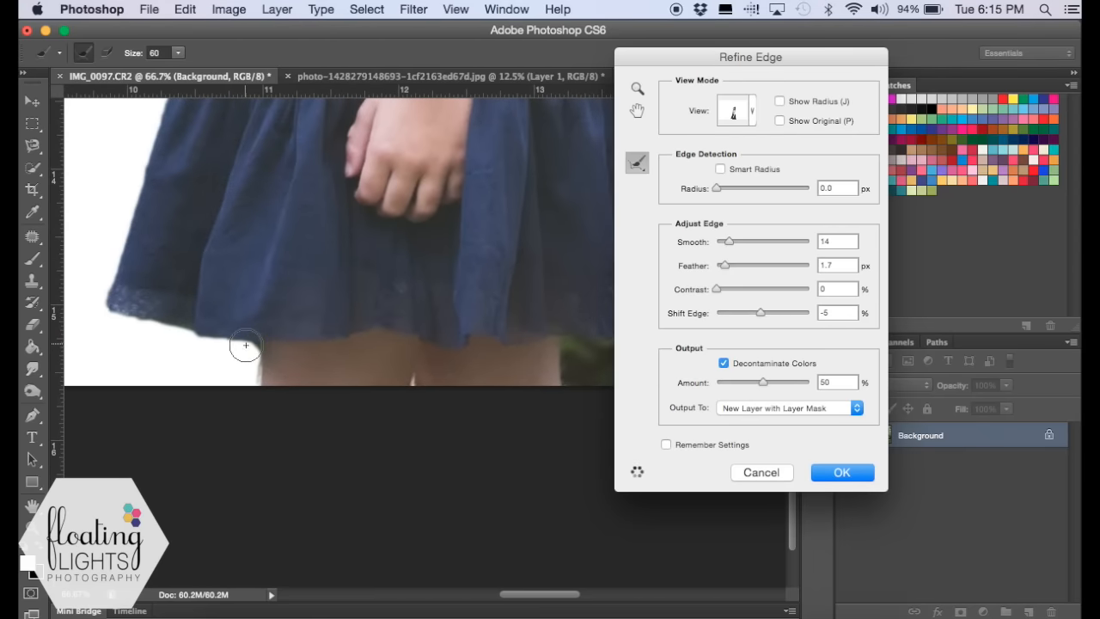
scroll(248, 395, "right", 5)
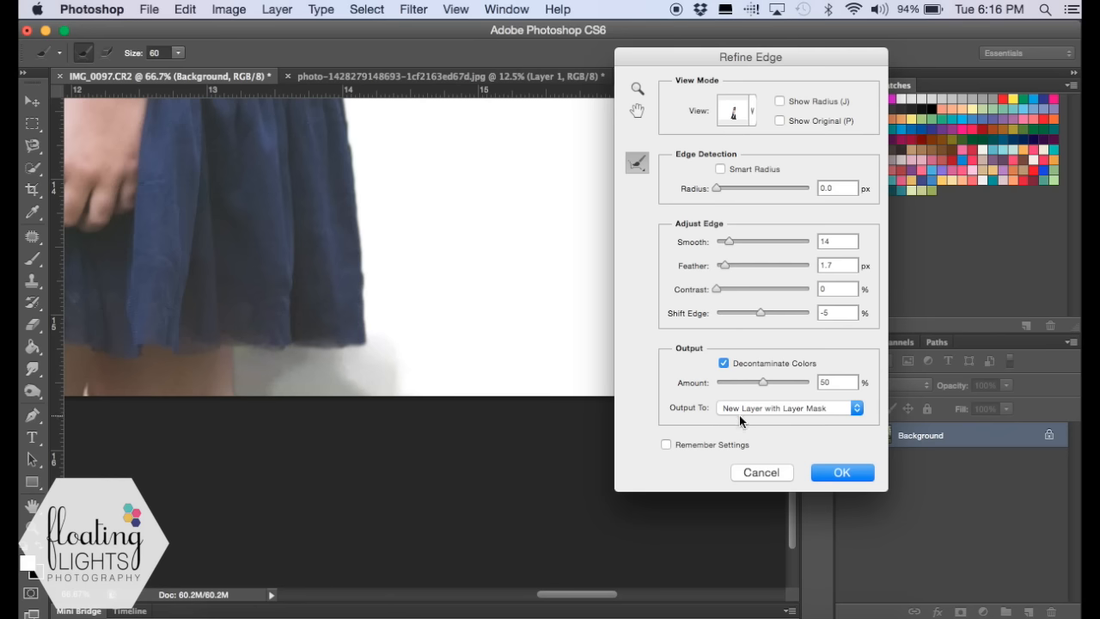
- Choose New Layer with Layer Mask as the output of the refined selection
left_click(855, 409)
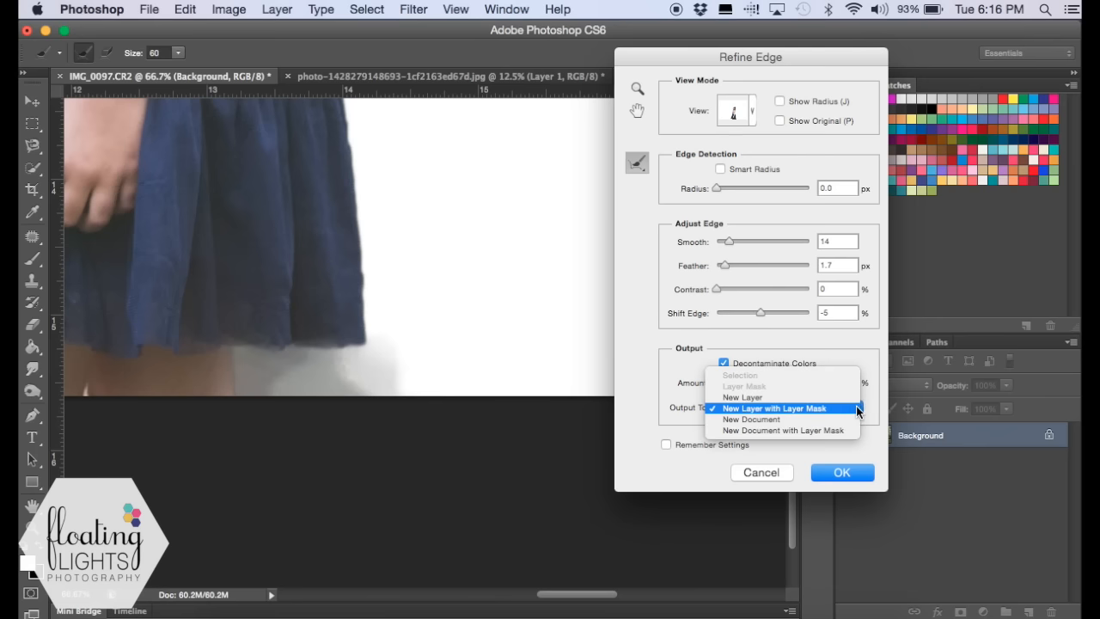
left_click(770, 409)
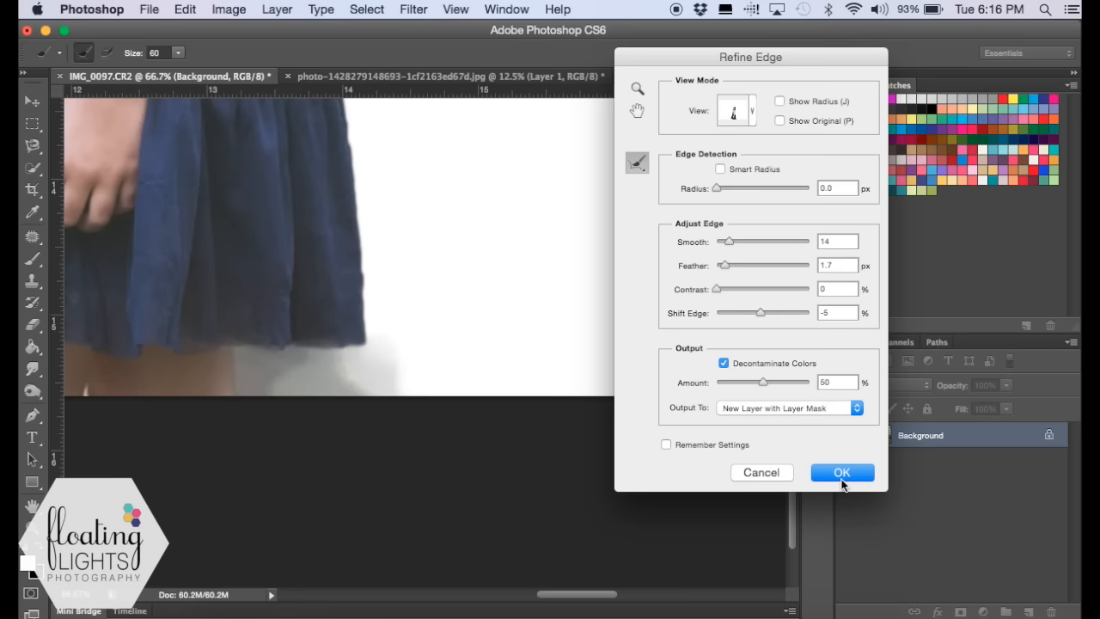
- Output the refined selection to the new masked layer and compare the whole cutout with the original background layer
left_click(841, 481)
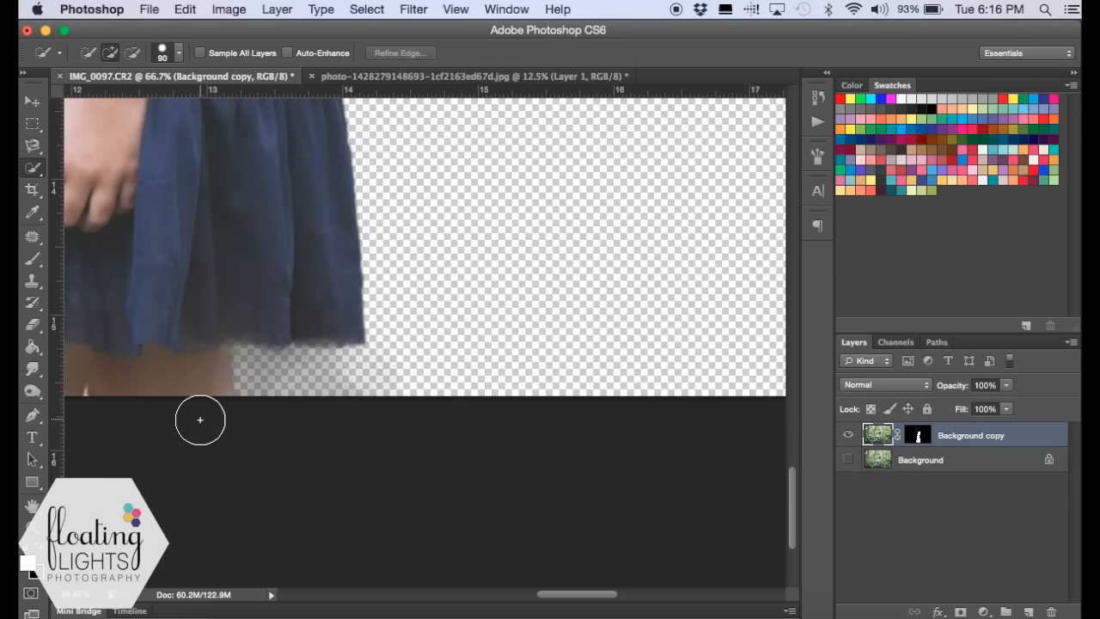
left_click(32, 527)
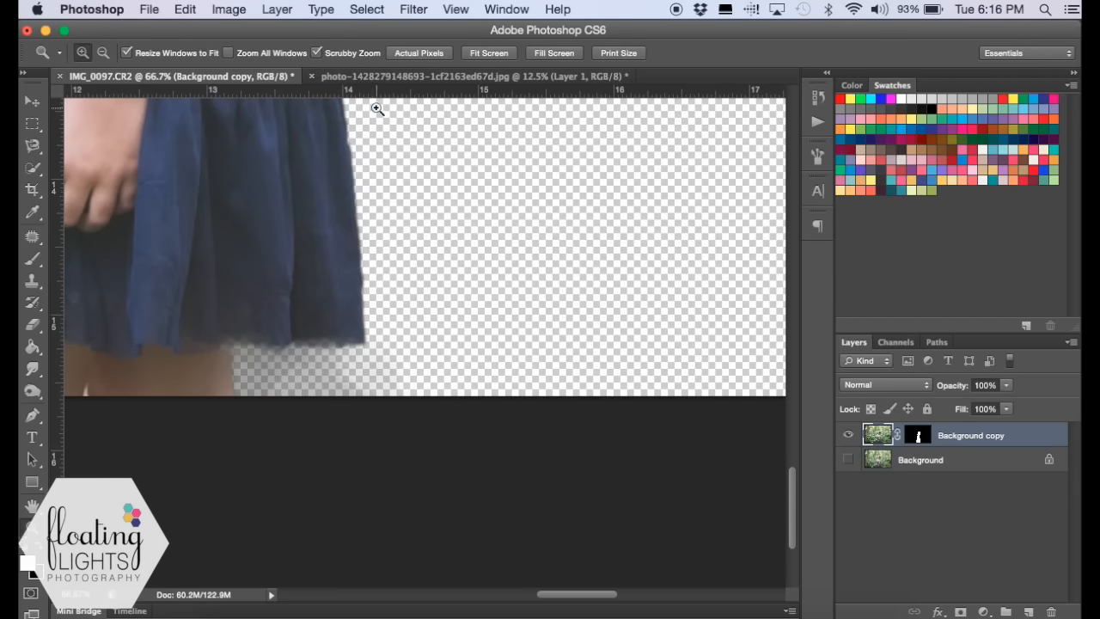
left_click(473, 54)
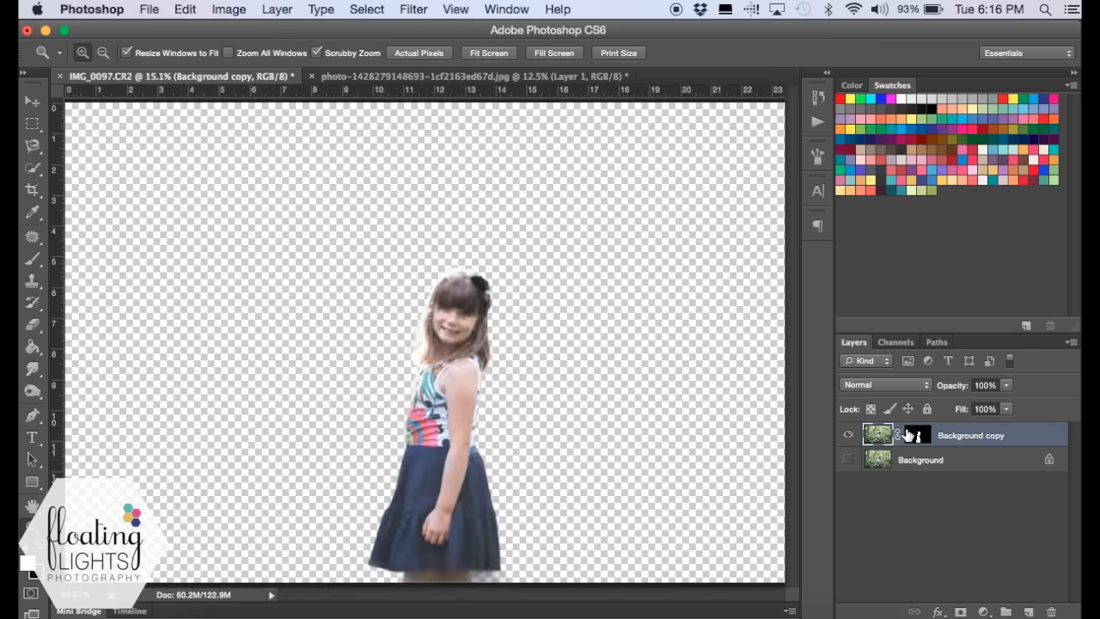
left_click(849, 461)
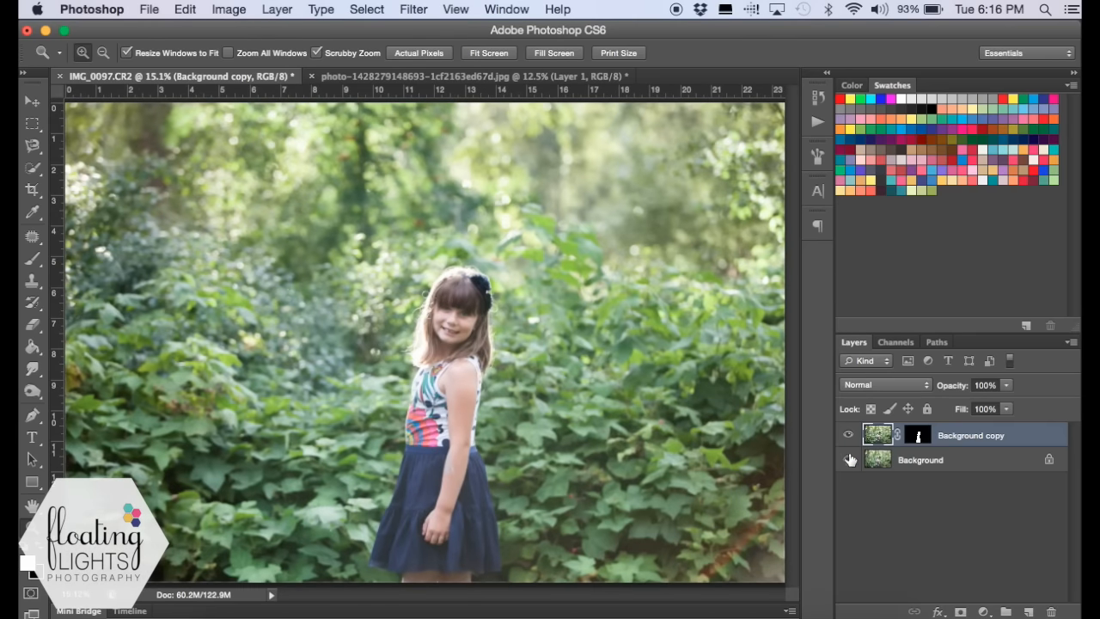
left_click(848, 461)
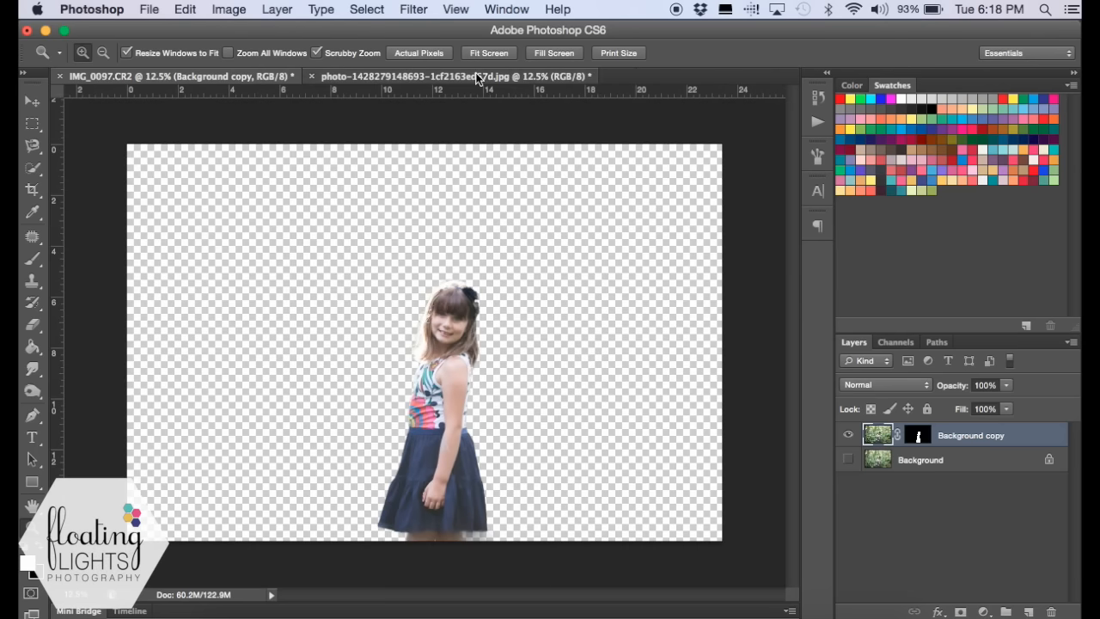
- Duplicate the beach photo's background layer and move the copy into the IMG_0097.CR2 document
left_click(478, 76)
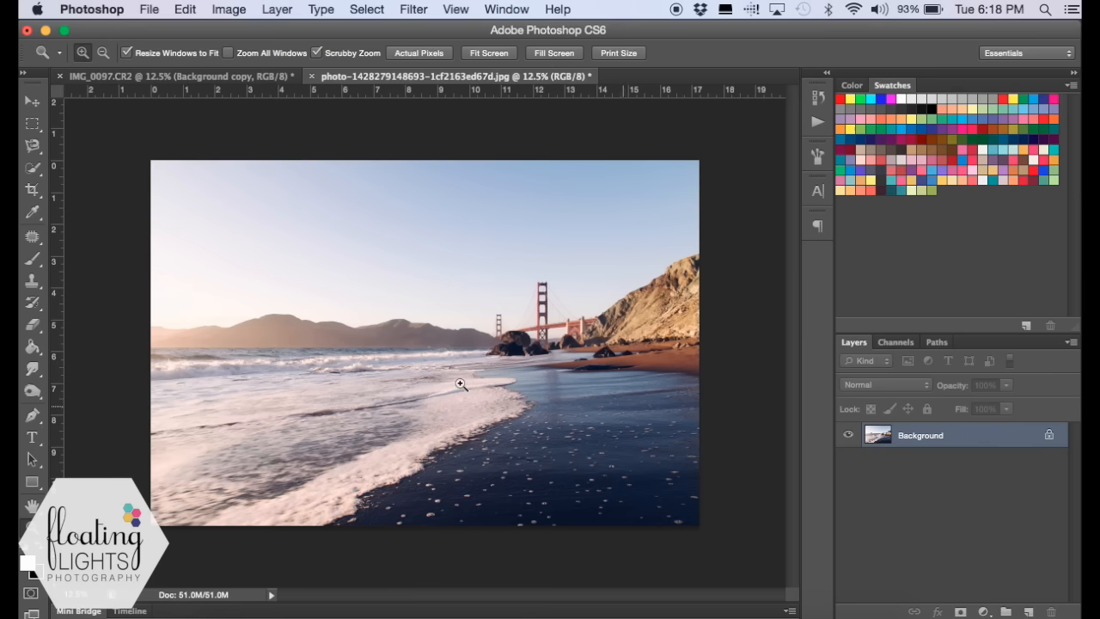
left_click(177, 77)
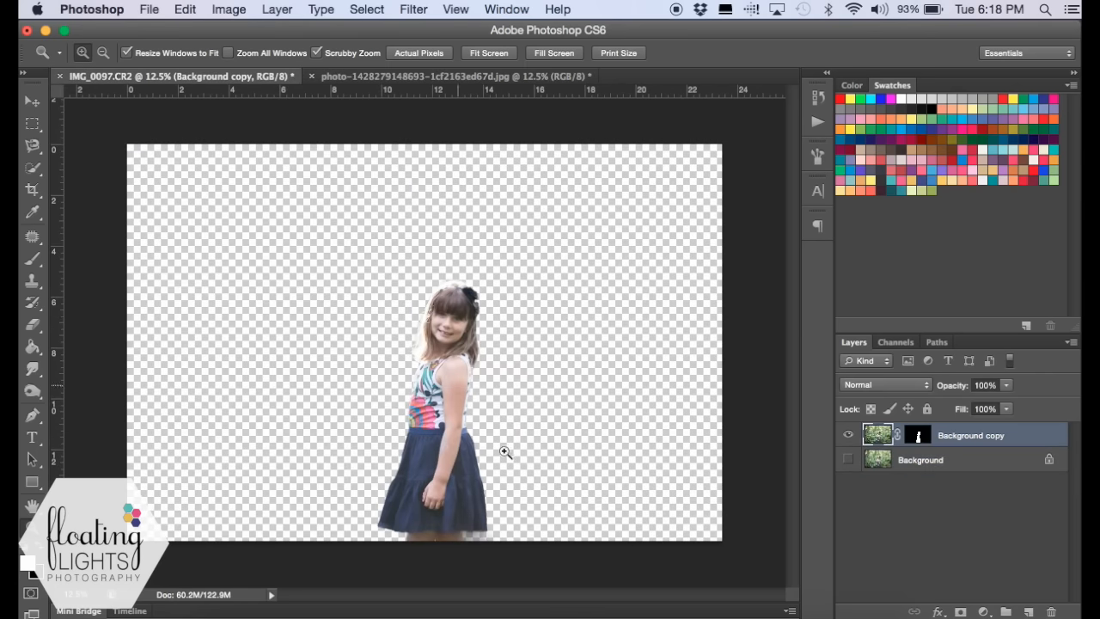
left_click(473, 79)
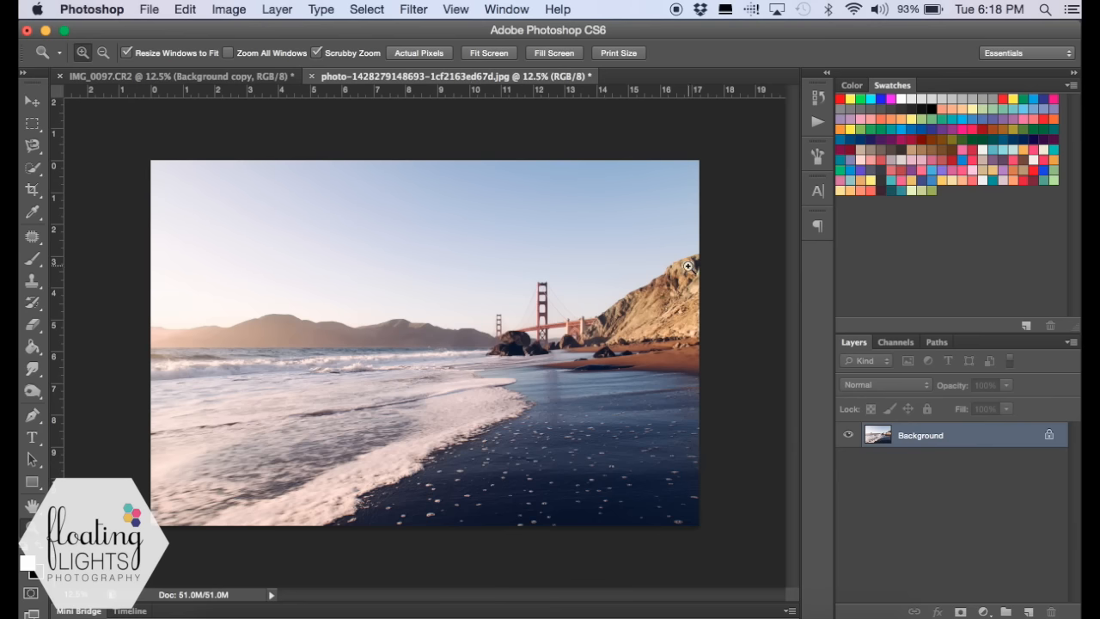
key("super+j")
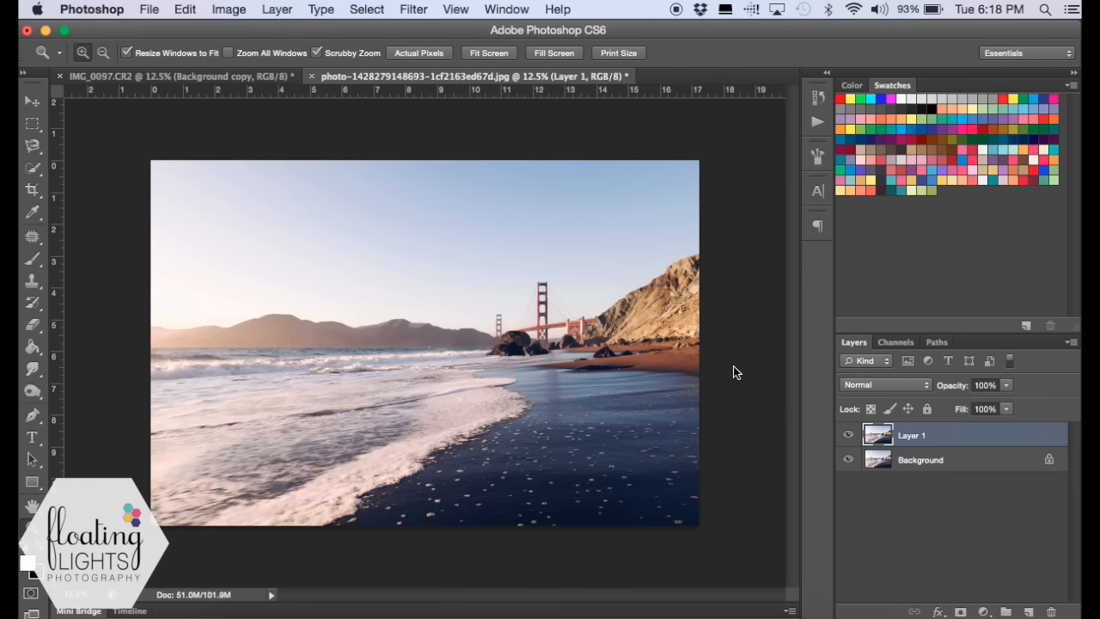
left_click(33, 103)
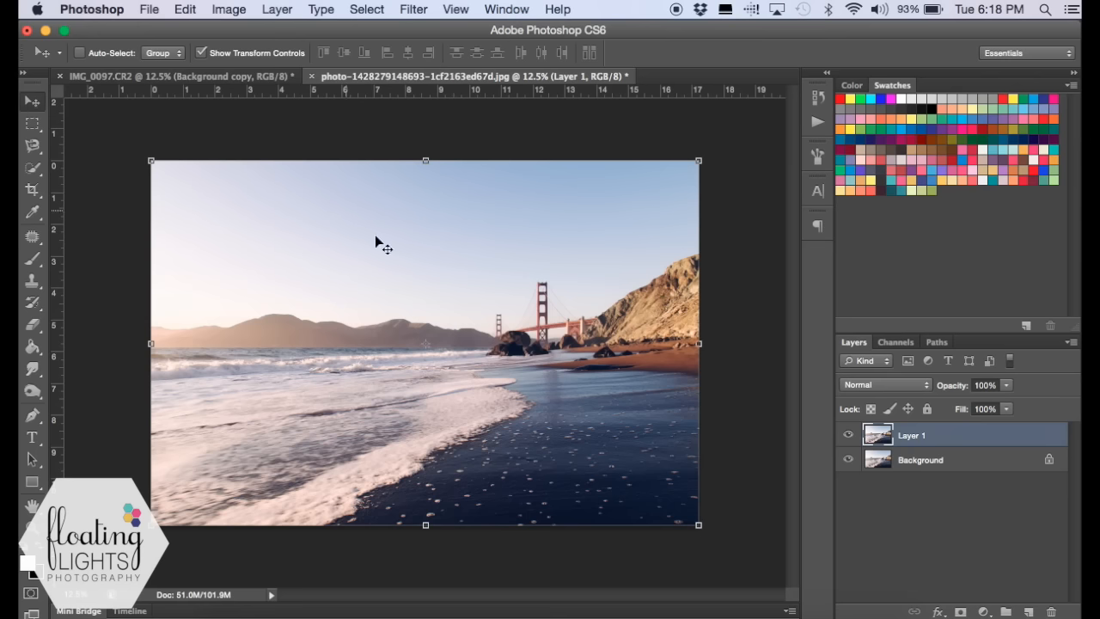
left_click_drag(415, 258, 386, 260)
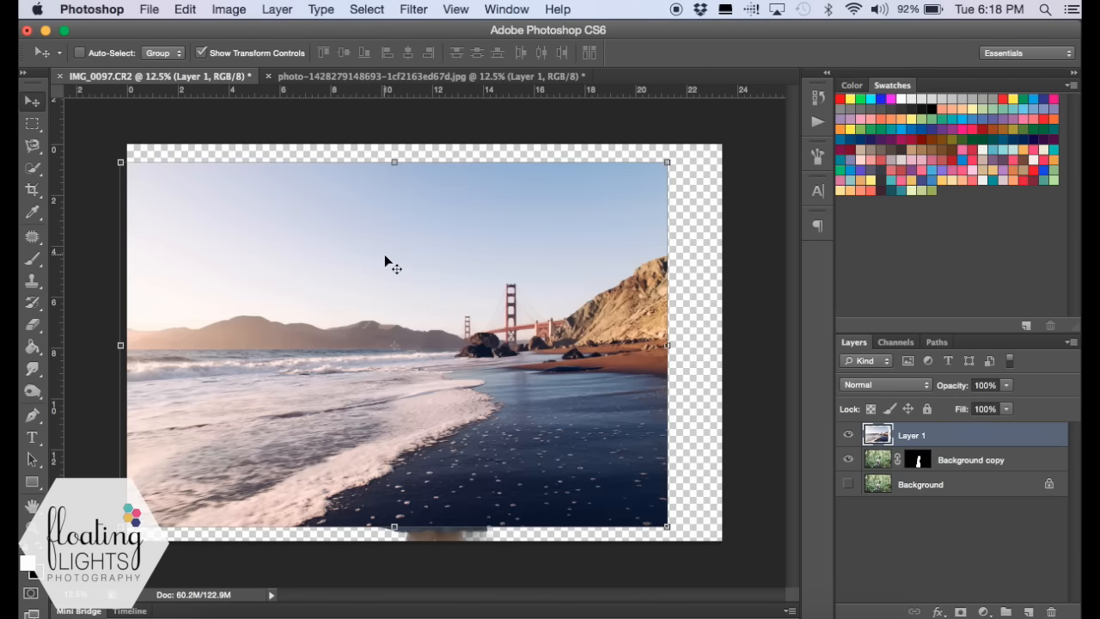
- Scale the beach layer to about 113.6% to cover the canvas and place it beneath the masked girl layer
left_click_drag(669, 159, 672, 187)
left_click_drag(721, 538, 736, 554)
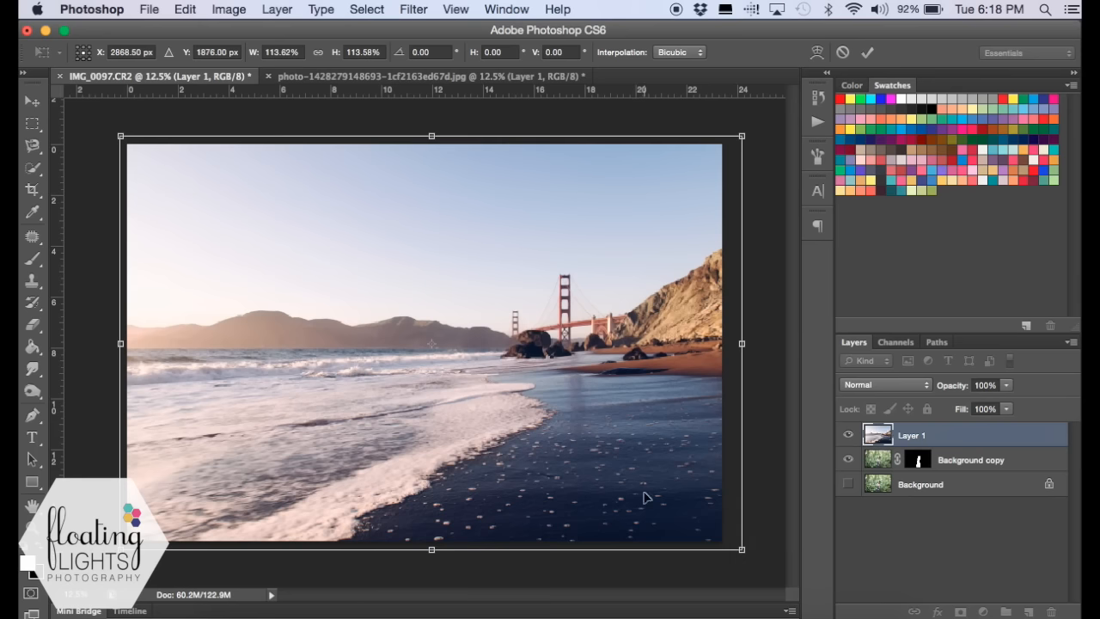
left_click_drag(644, 496, 643, 496)
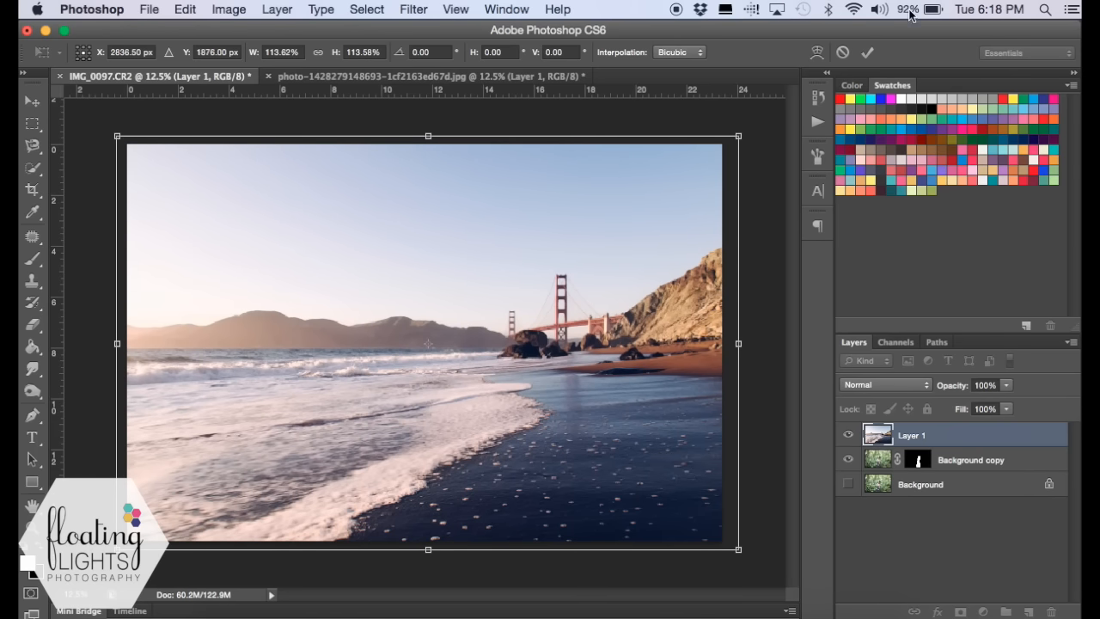
left_click(867, 53)
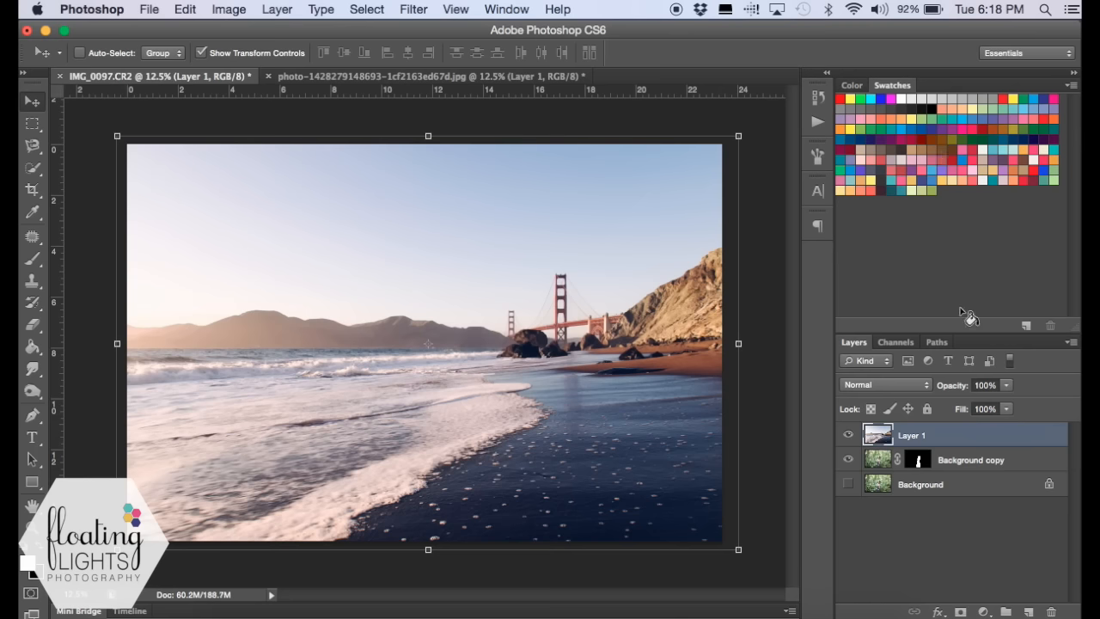
left_click_drag(971, 446, 974, 469)
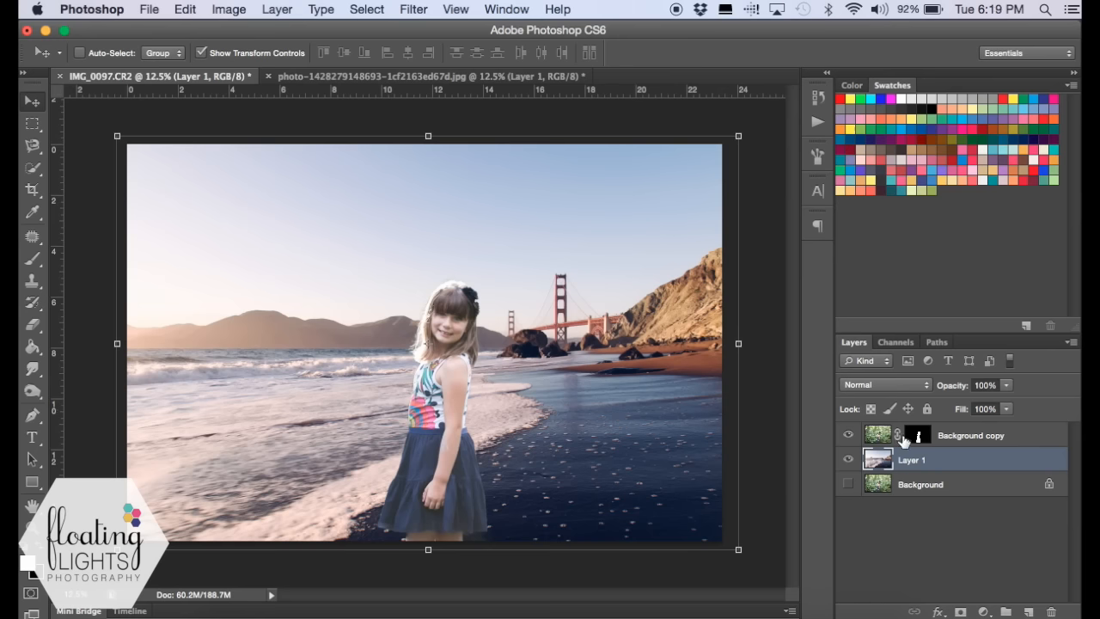
- Examine the girl's hair edges and hair flower up close against the beach background
key("z")
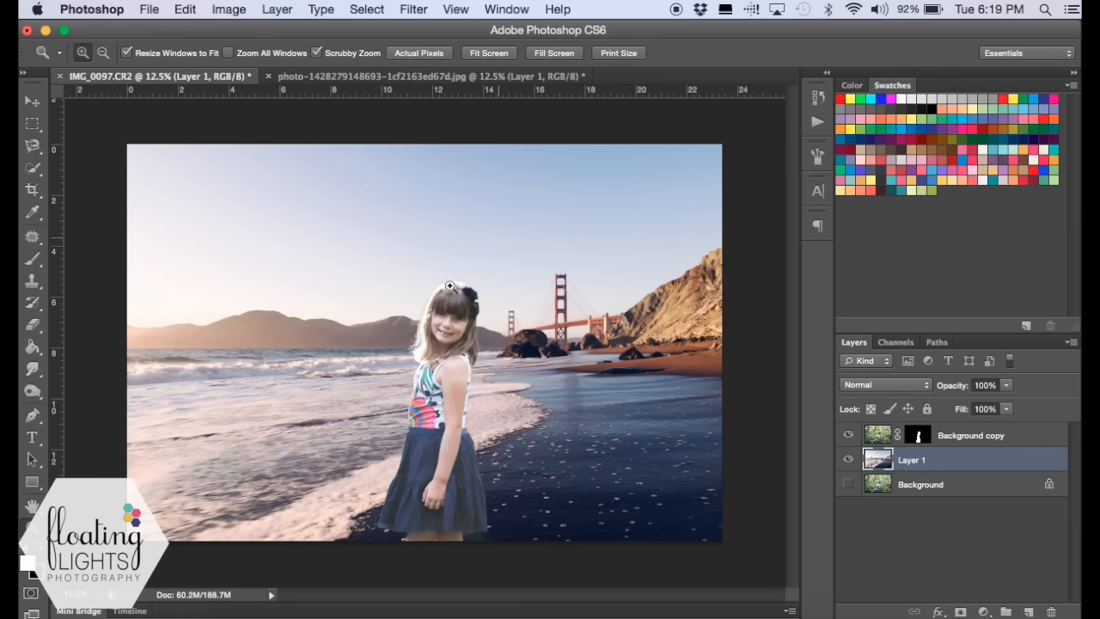
left_click(421, 323)
left_click(495, 257)
left_click(496, 258)
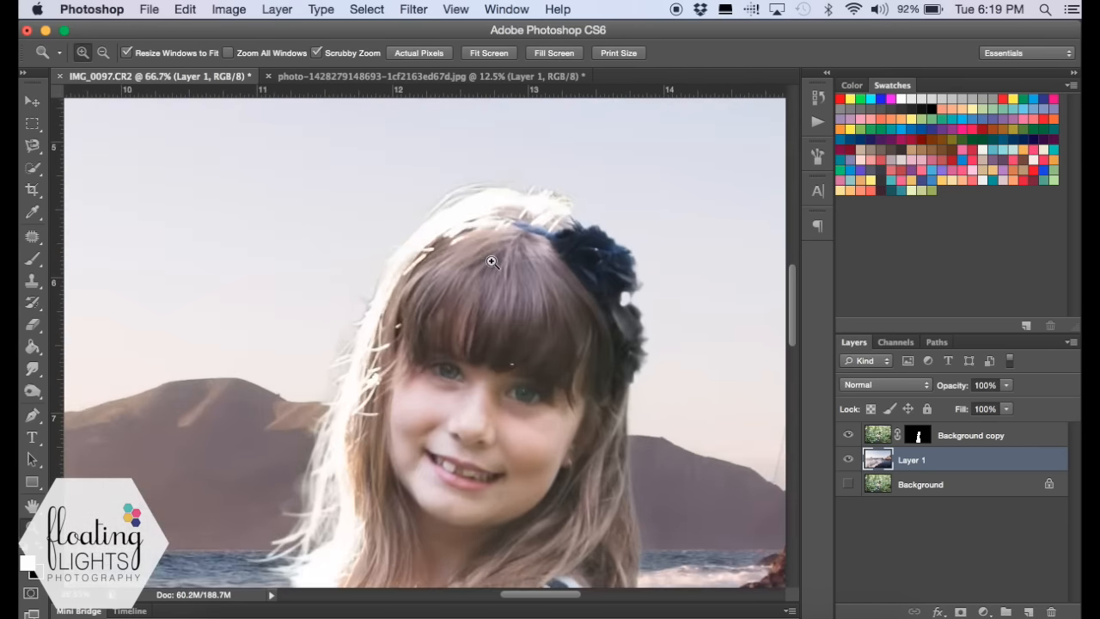
left_click(490, 266)
left_click(498, 249)
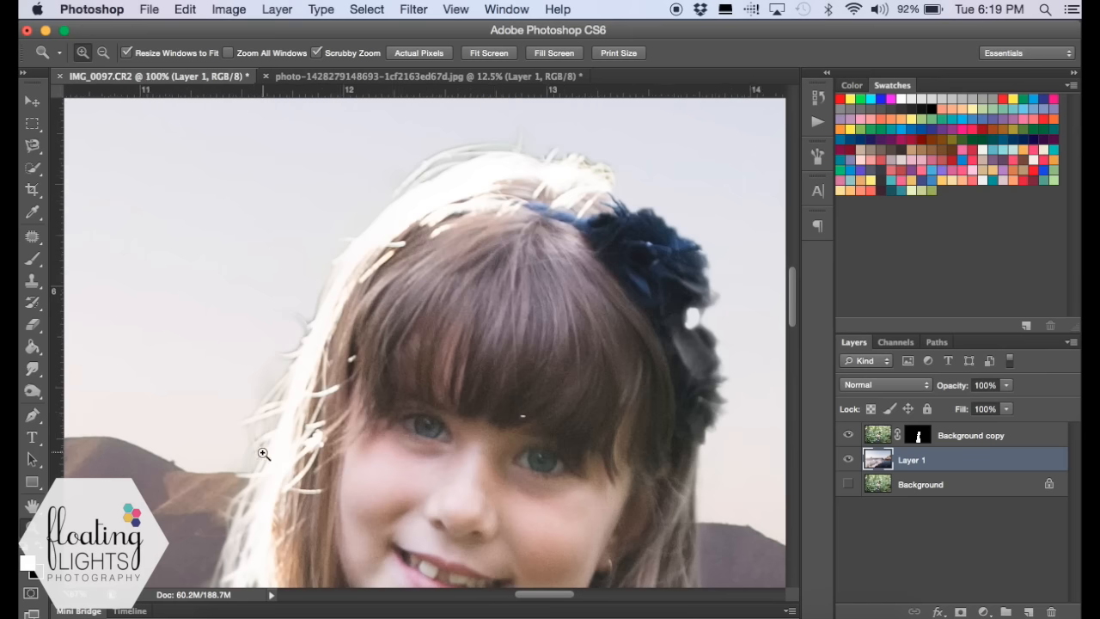
scroll(180, 464, "down", 10)
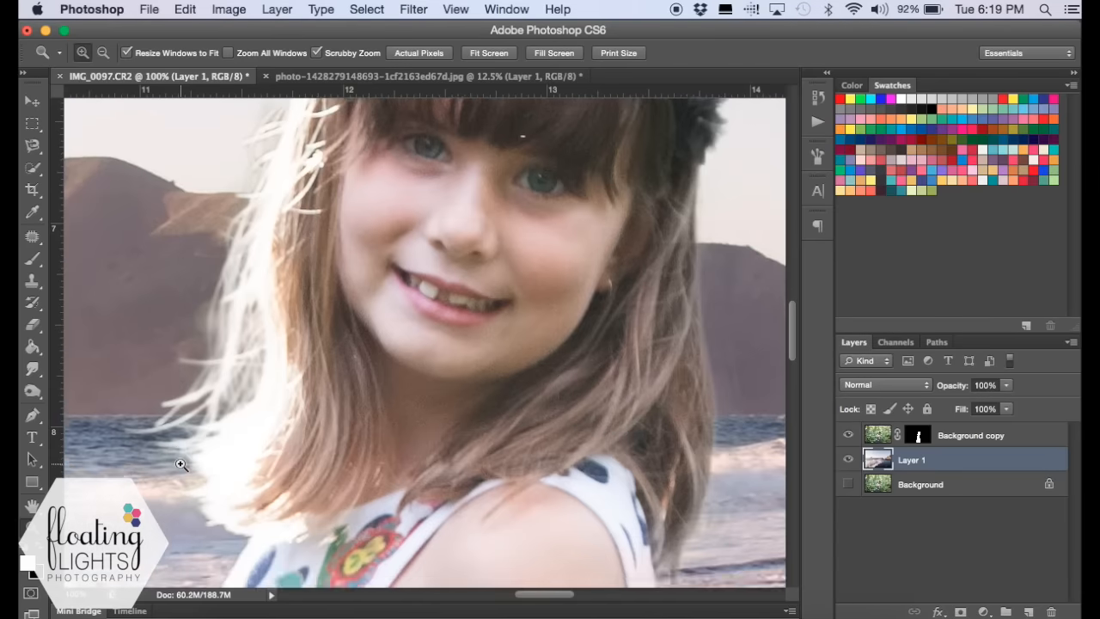
scroll(180, 464, "up", 10)
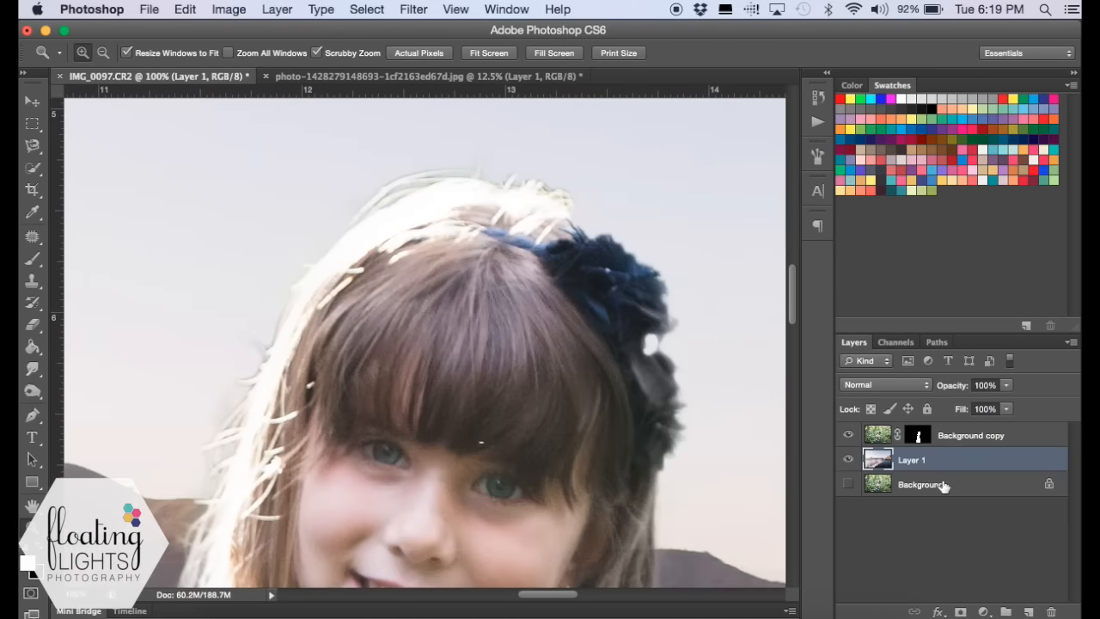
- Target the Background copy layer's mask and set up the Burn tool with the Shadows range and 50% exposure
left_click(917, 436)
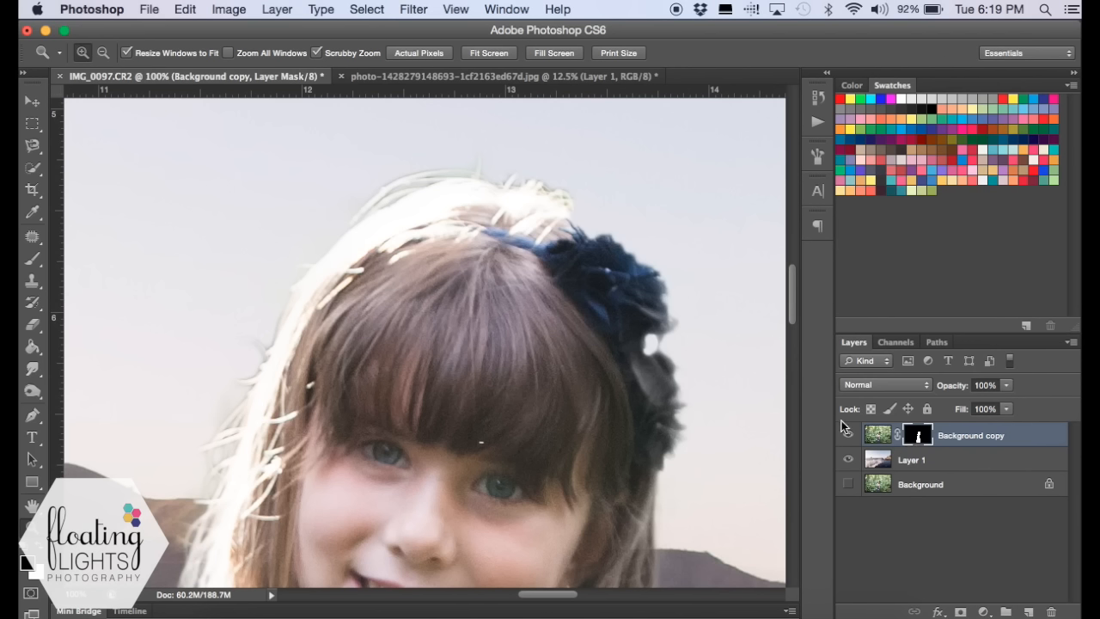
left_click(33, 391)
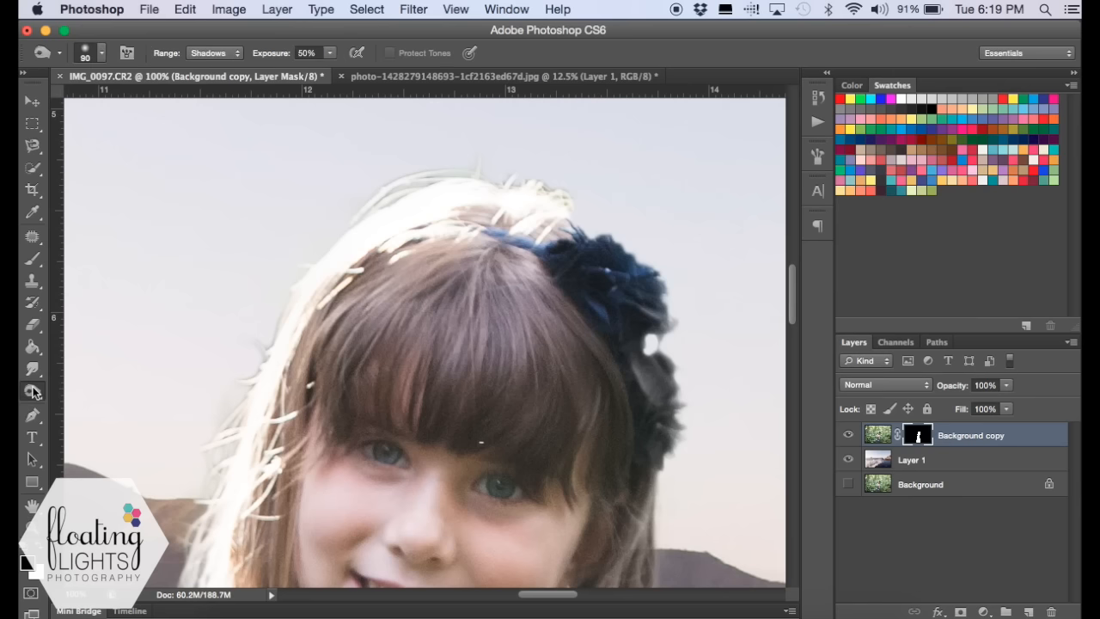
left_click(34, 393)
left_click(66, 403)
left_click(214, 54)
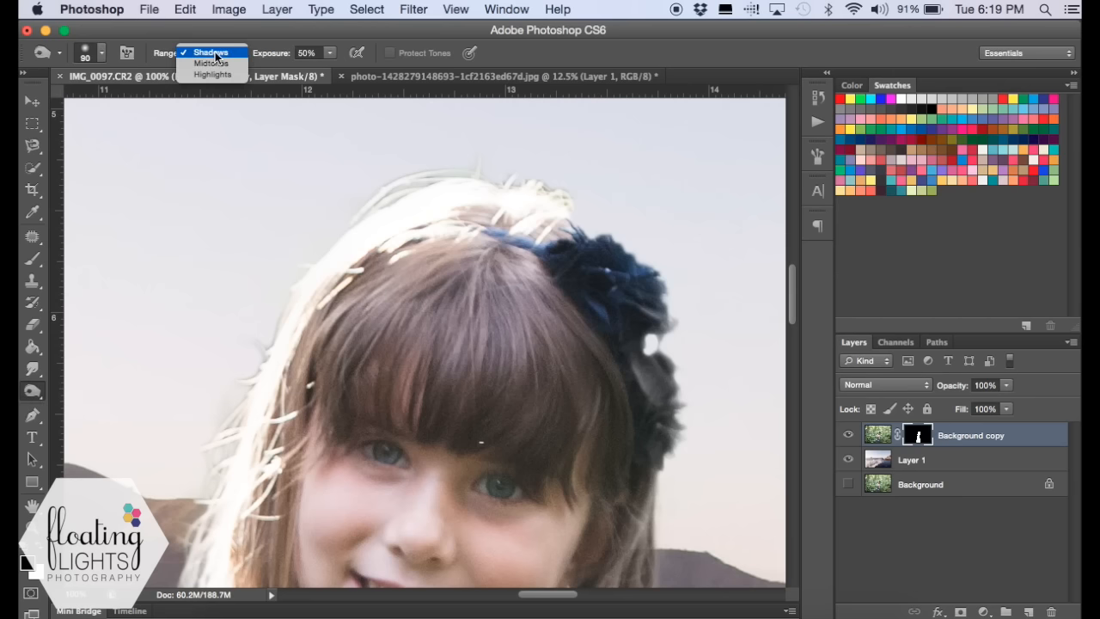
left_click(216, 55)
left_click(320, 54)
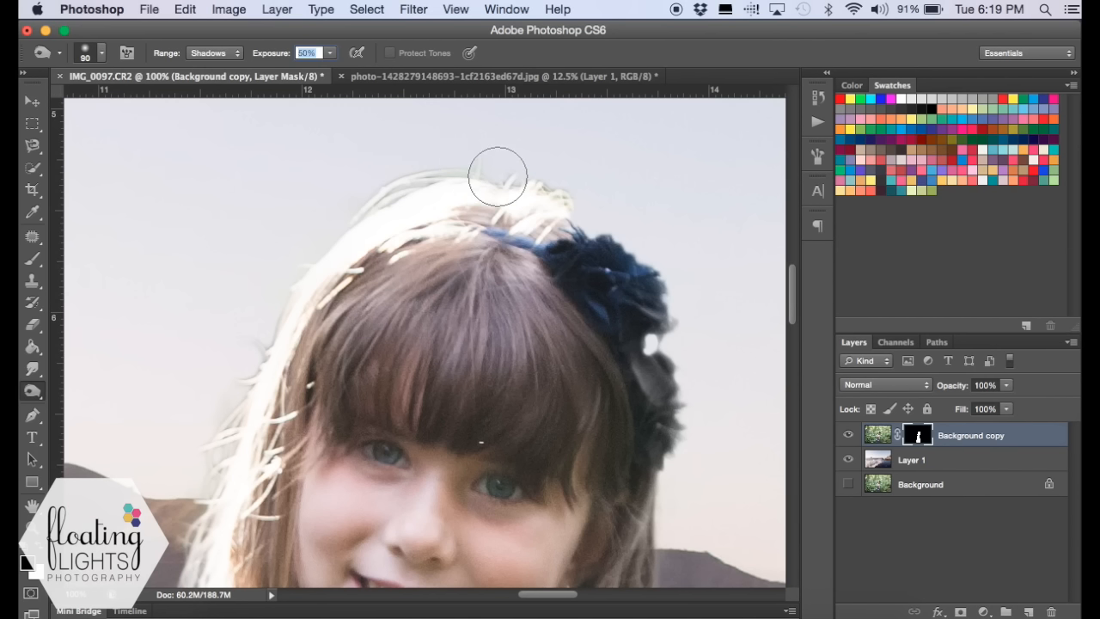
- Burn the mask along the top of the hair, the hair flower and the hair edge down to the shoulder
mouse_move(498, 176)
left_mouse_down()
mouse_move(445, 175)
mouse_move(451, 162)
mouse_move(438, 162)
mouse_move(324, 203)
left_mouse_up()
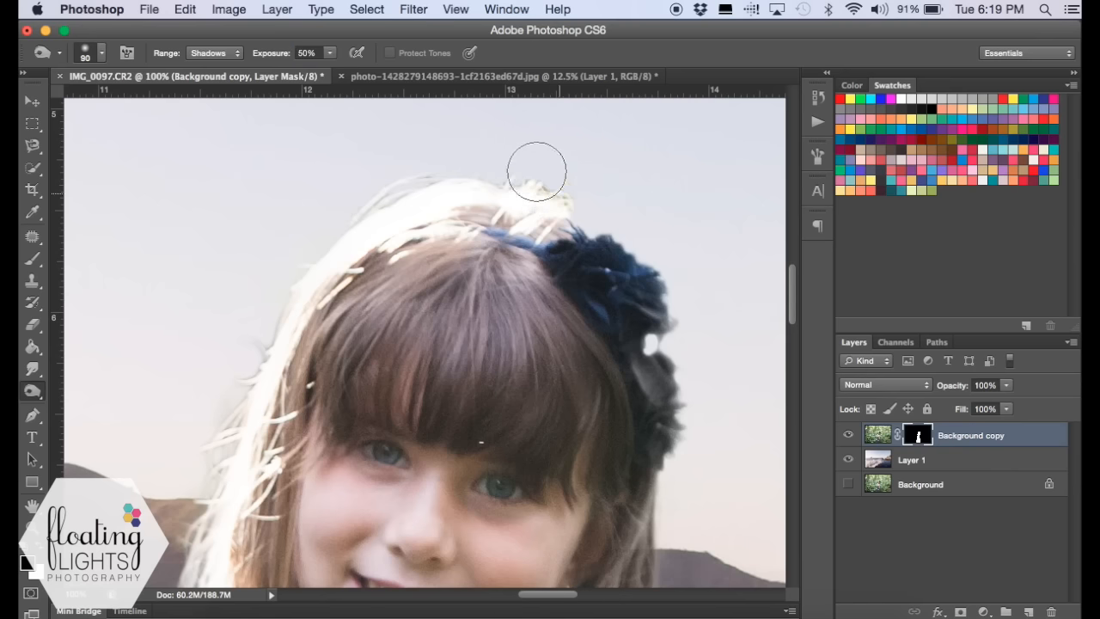
mouse_move(683, 342)
left_mouse_down()
mouse_move(661, 352)
mouse_move(690, 433)
mouse_move(680, 465)
mouse_move(633, 247)
left_mouse_up()
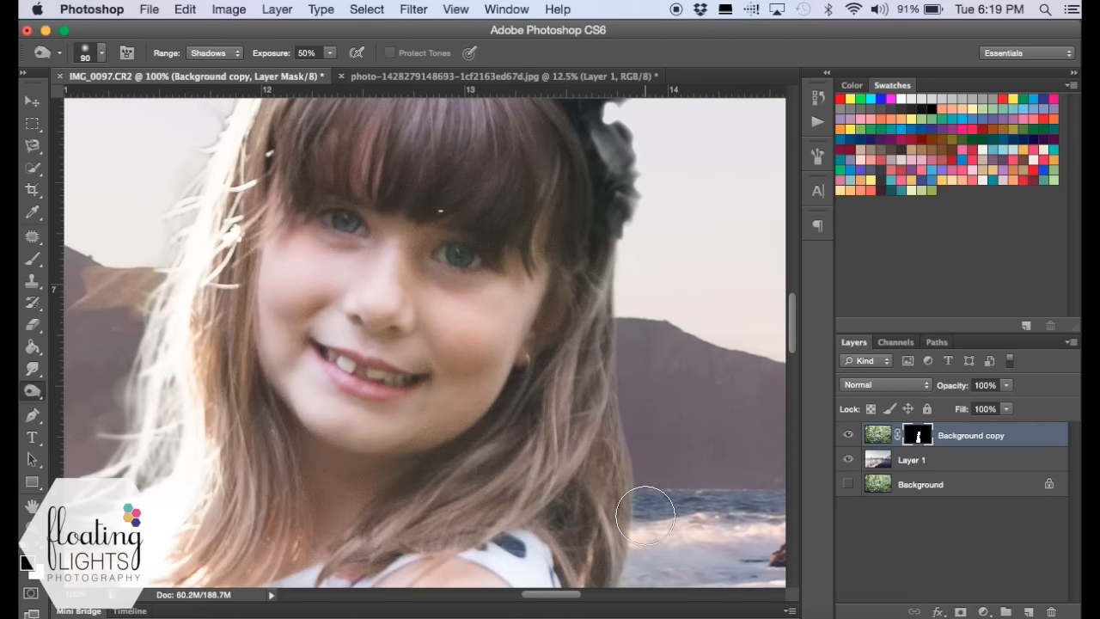
scroll(652, 437, "down", 5)
left_click_drag(643, 412, 585, 518)
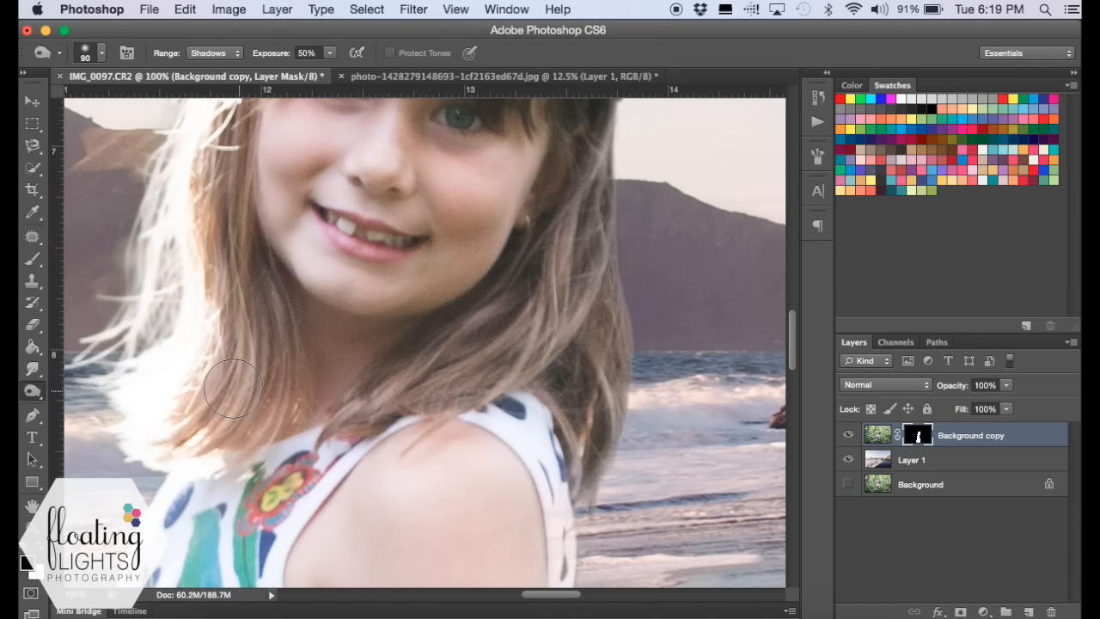
- Inspect the mask edges around the backlit hair strands, the top of the head, the dress and the shoulder
scroll(237, 390, "left", 5)
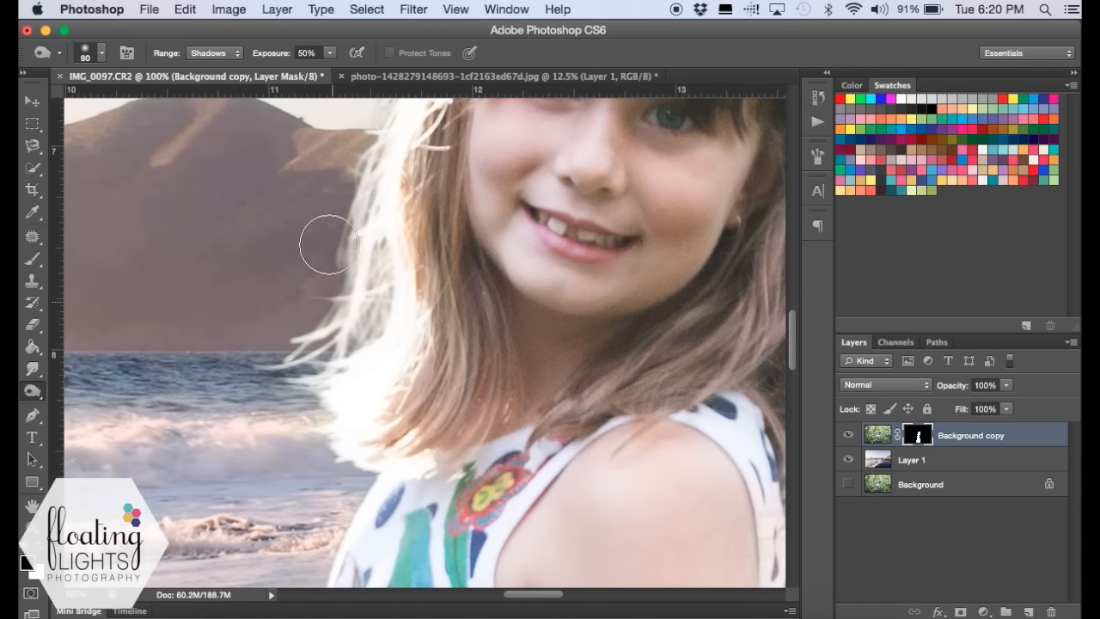
scroll(334, 192, "up", 5)
scroll(333, 192, "right", 2)
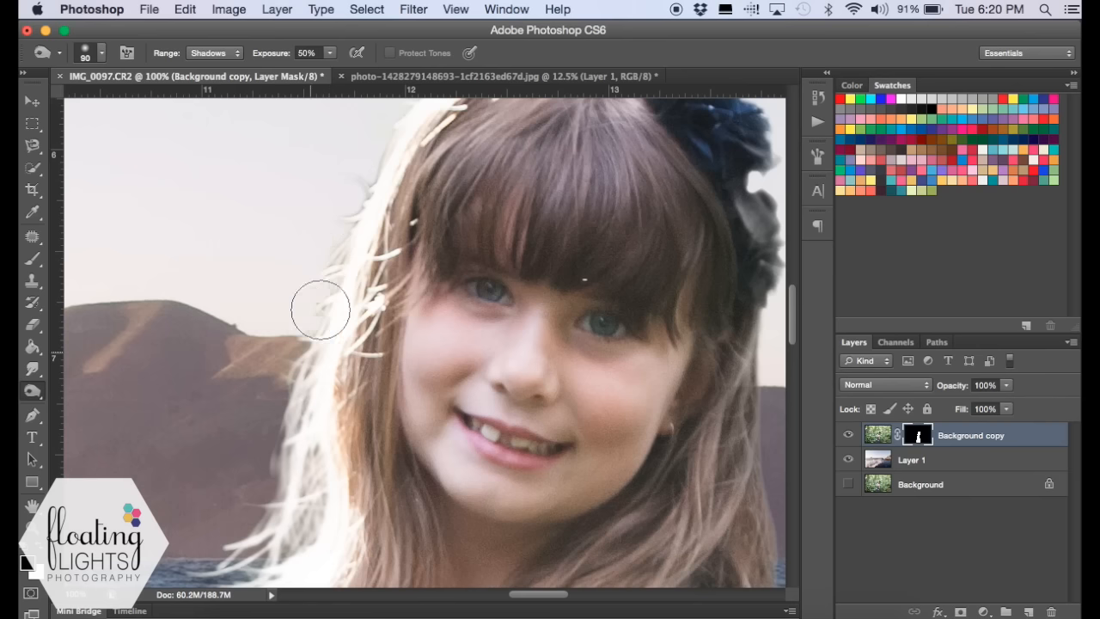
scroll(341, 214, "up", 3)
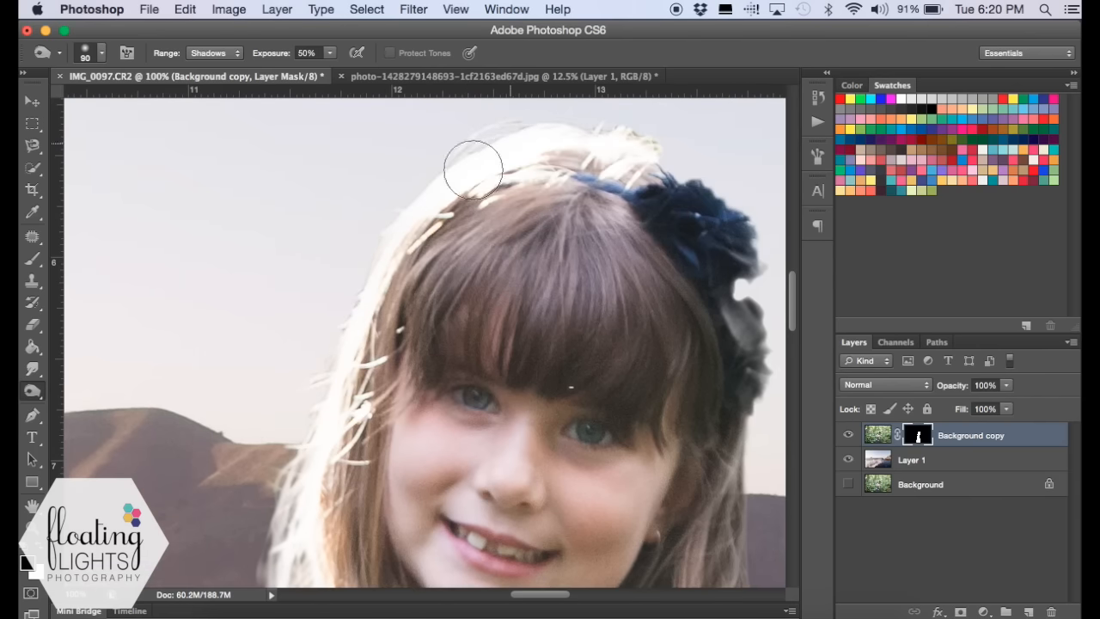
scroll(327, 328, "down", 10)
scroll(326, 328, "left", 2)
scroll(329, 330, "down", 2)
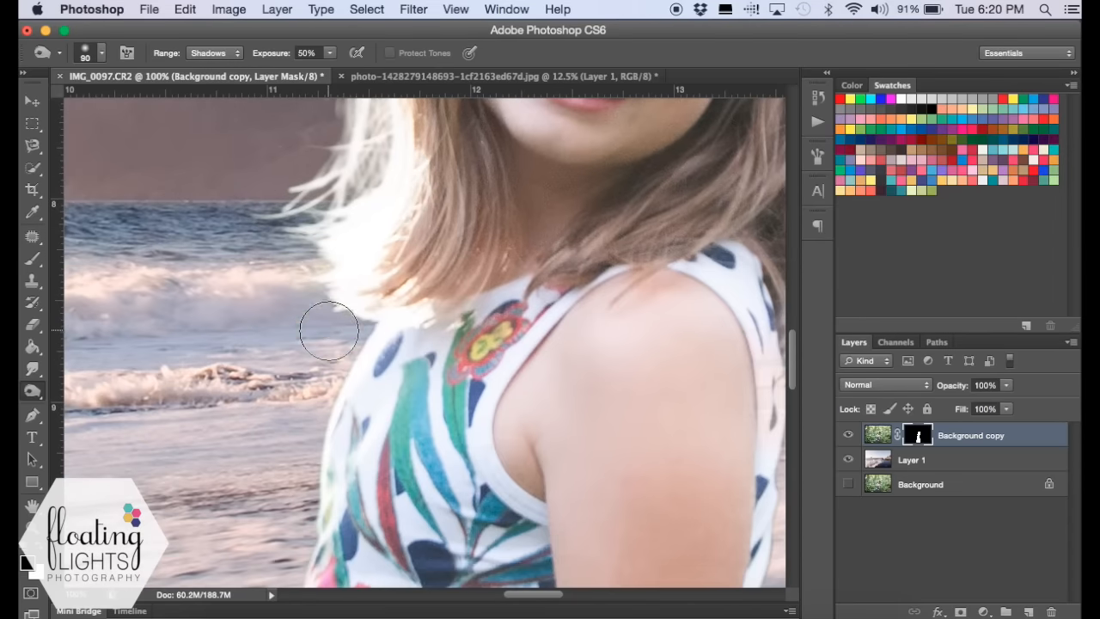
scroll(447, 399, "down", 1)
scroll(522, 382, "right", 6)
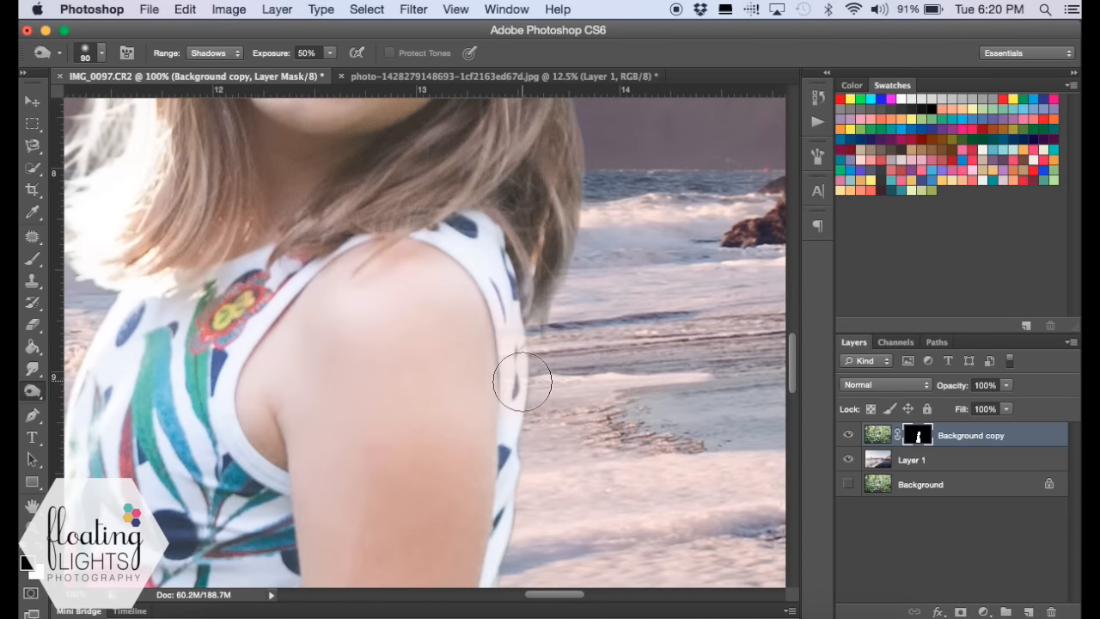
scroll(520, 382, "up", 2)
scroll(543, 400, "down", 3)
scroll(544, 400, "right", 4)
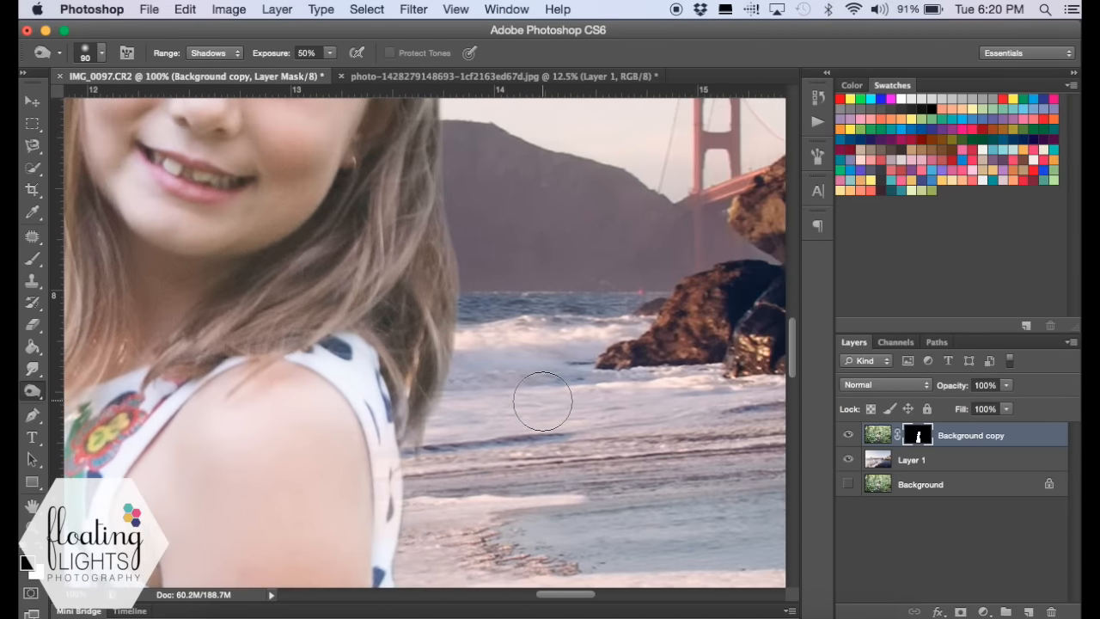
scroll(314, 300, "up", 9)
scroll(314, 300, "left", 2)
scroll(316, 301, "left", 1)
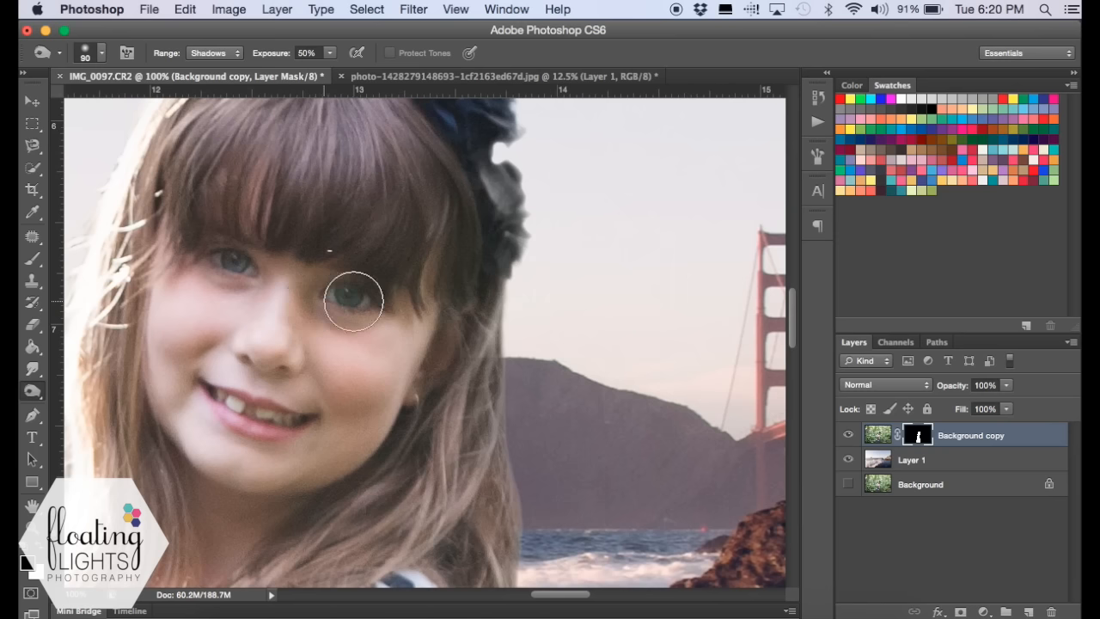
- Apply a Gaussian Blur with a radius of 8.0 pixels to the beach photo on Layer 1
left_click(33, 259)
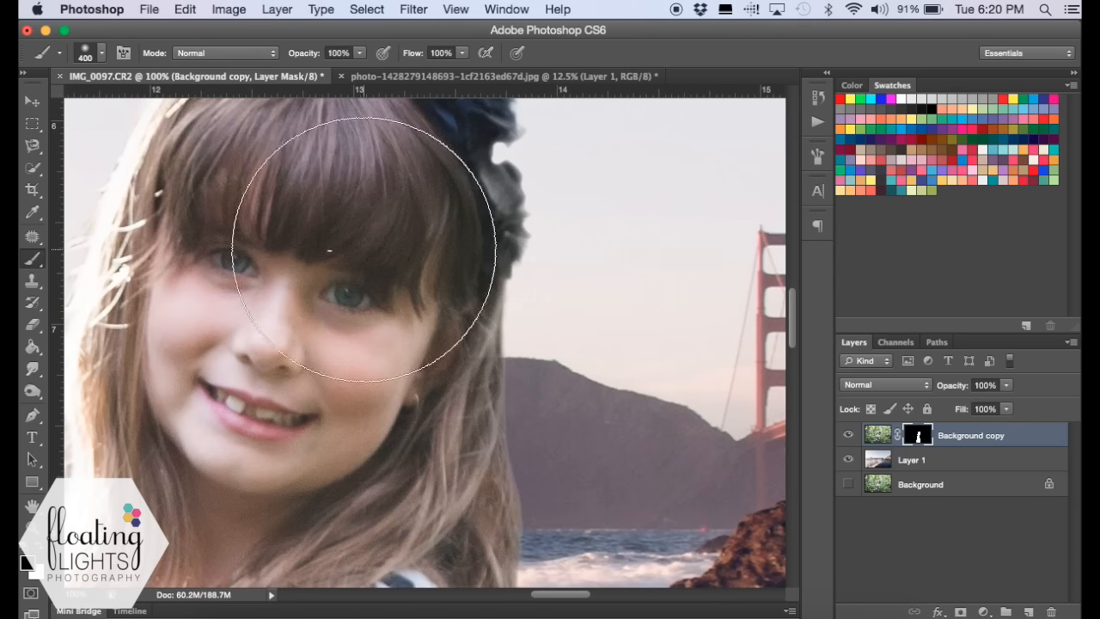
left_click(33, 526)
left_click(485, 53)
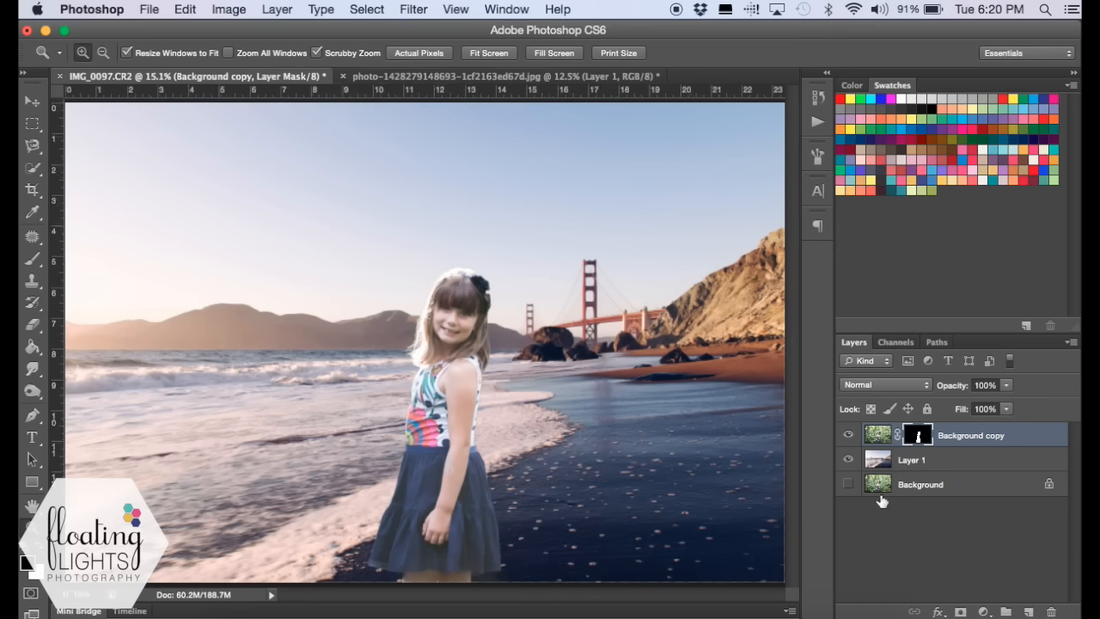
left_click(942, 464)
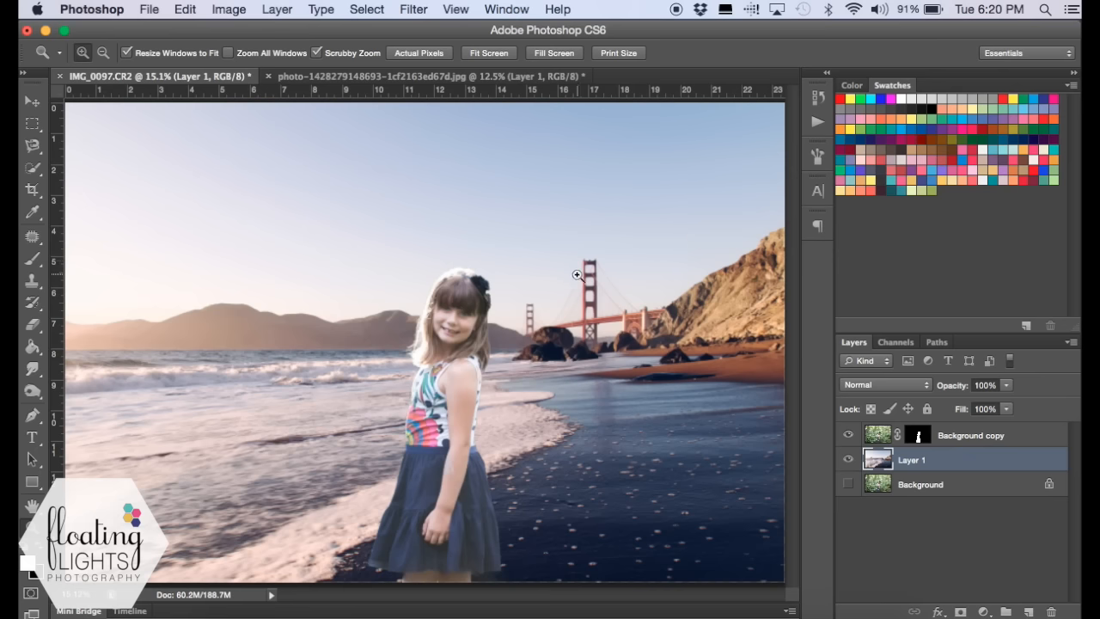
left_click(414, 11)
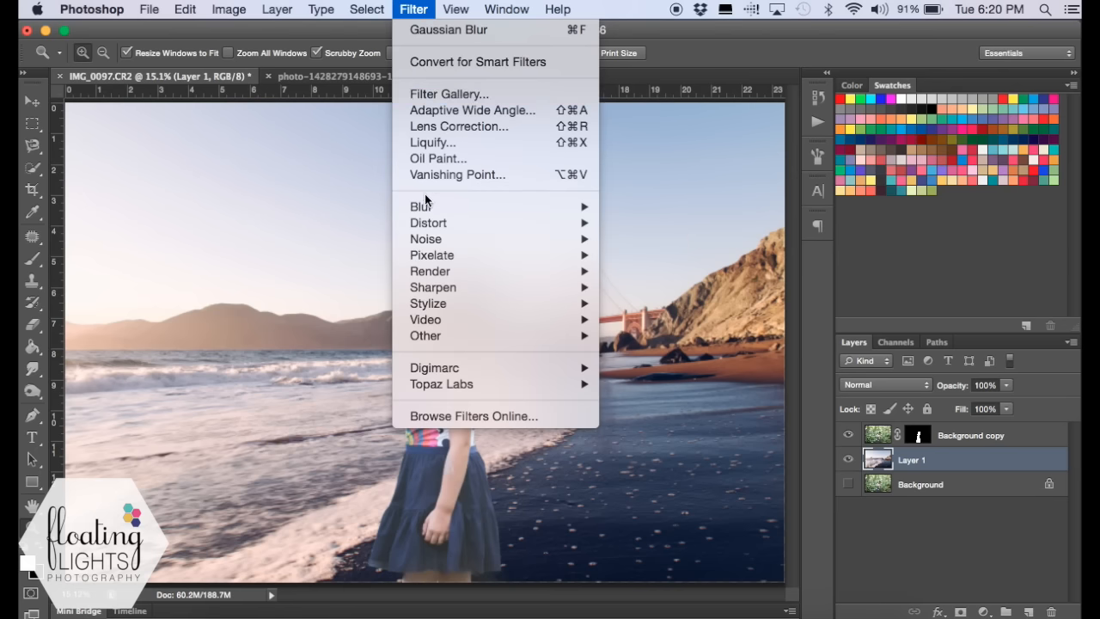
mouse_move(425, 209)
left_click(658, 335)
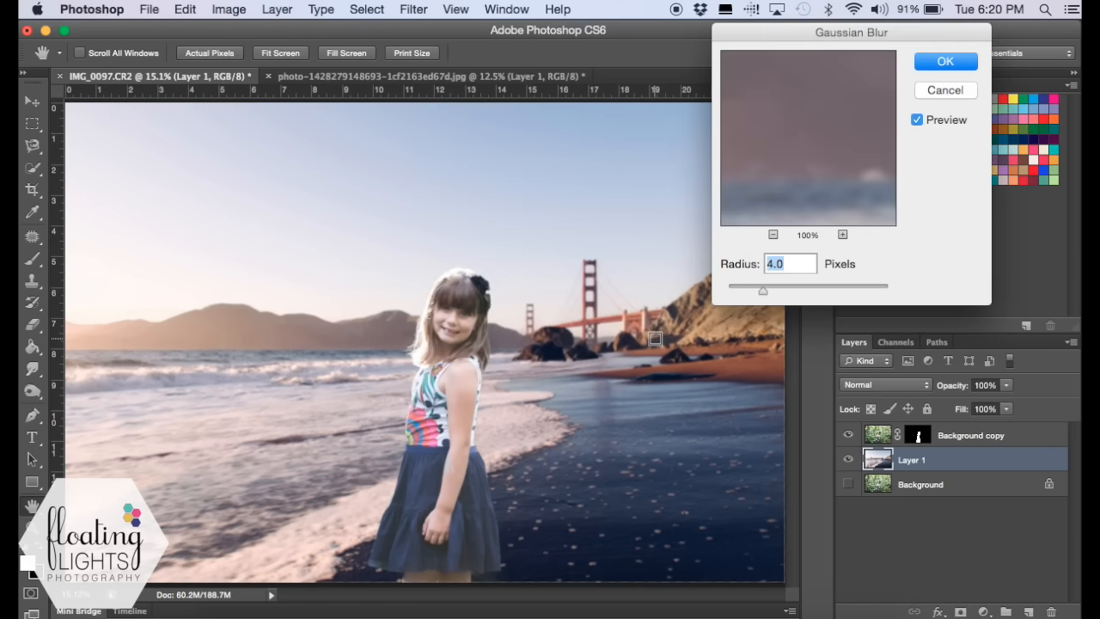
left_click_drag(761, 296, 793, 296)
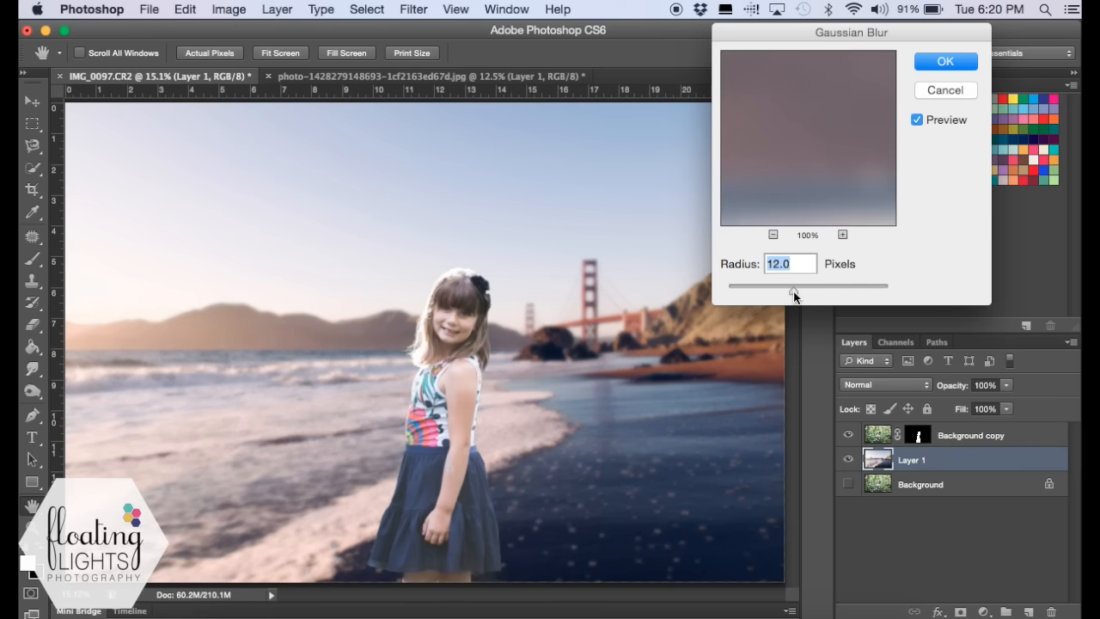
left_click_drag(779, 297, 786, 297)
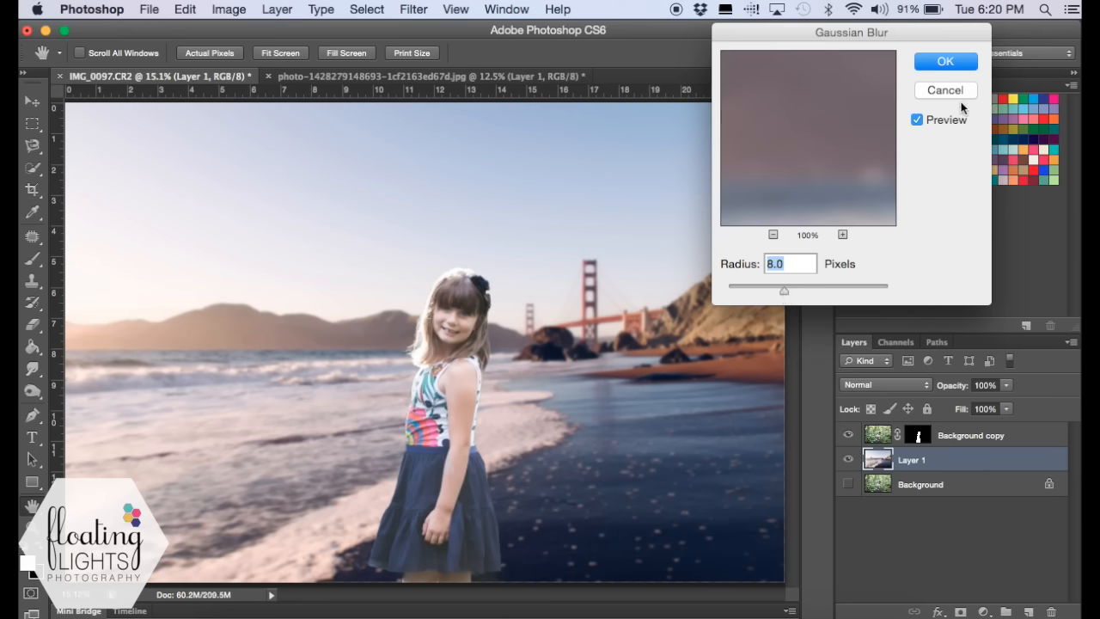
left_click(946, 60)
key("z")
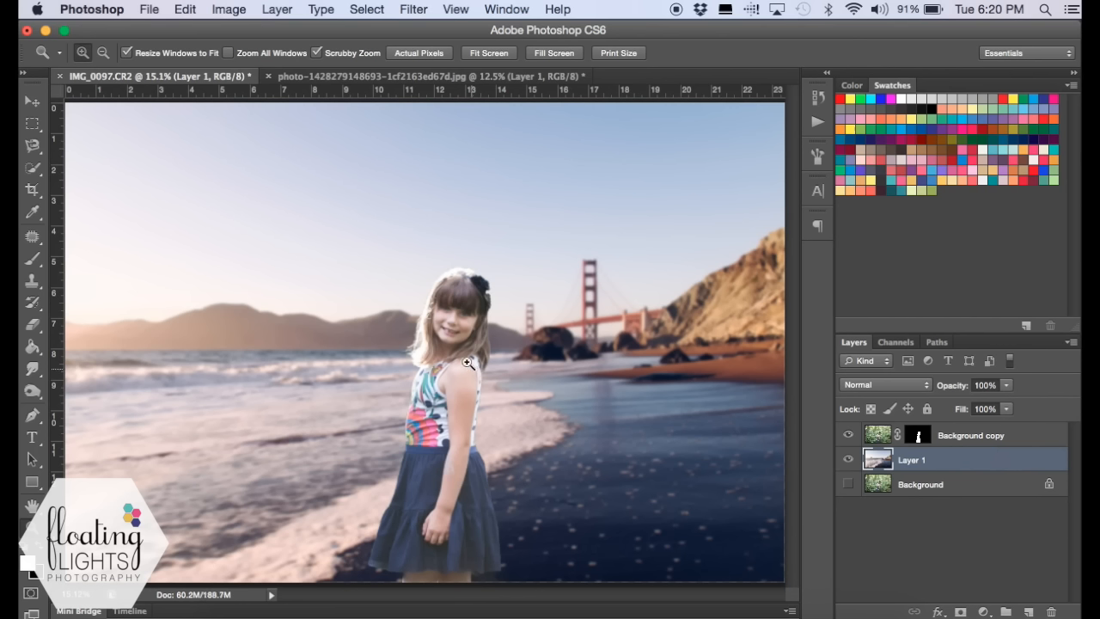
- Run the Warm Backlight (Movable) action from the FLP Aspiring Light Collection
left_click(807, 127)
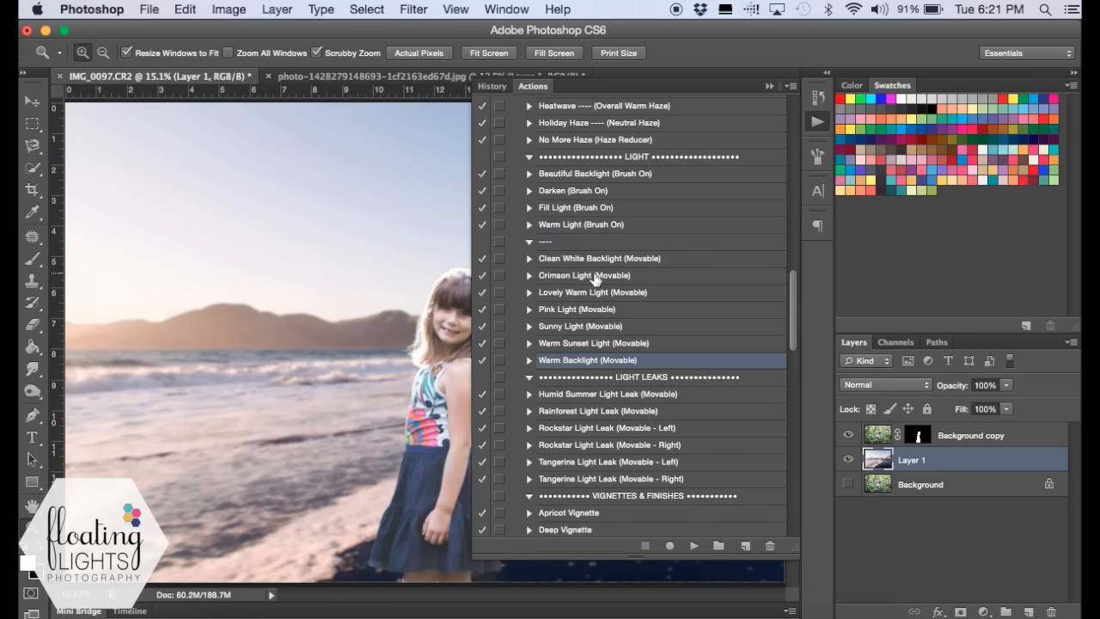
scroll(589, 280, "up", 10)
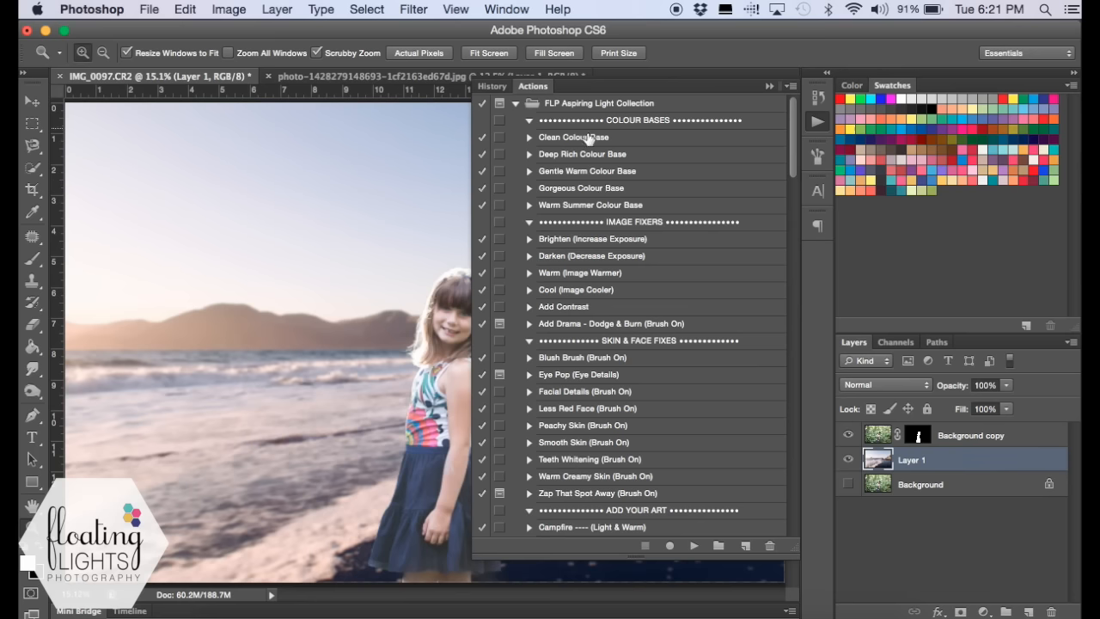
scroll(583, 200, "down", 1)
scroll(583, 200, "down", 15)
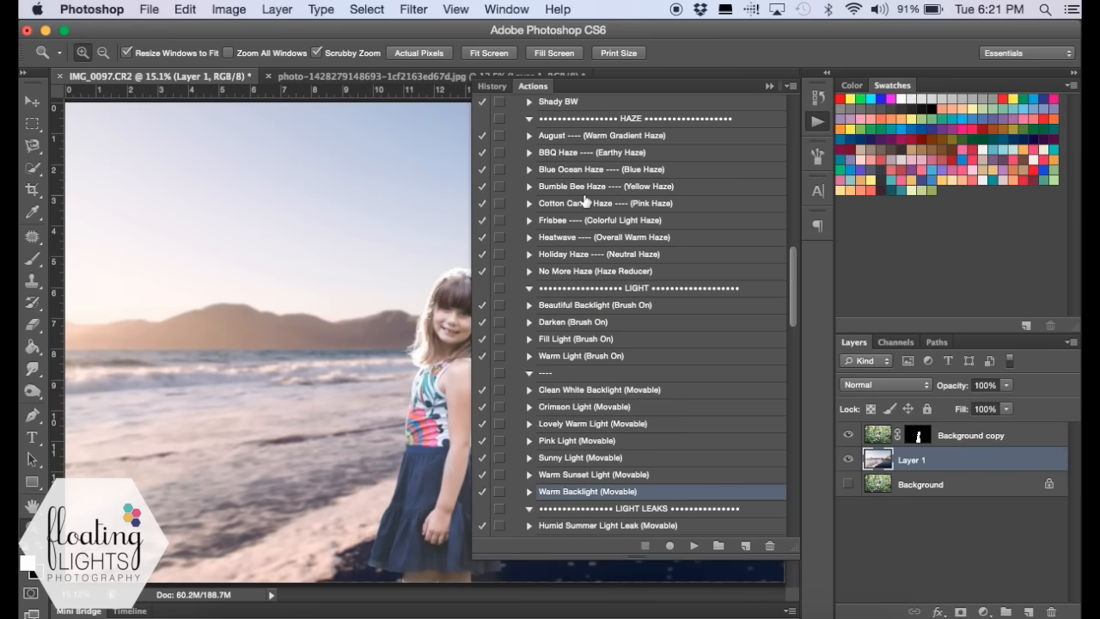
scroll(583, 200, "down", 5)
scroll(583, 200, "down", 6)
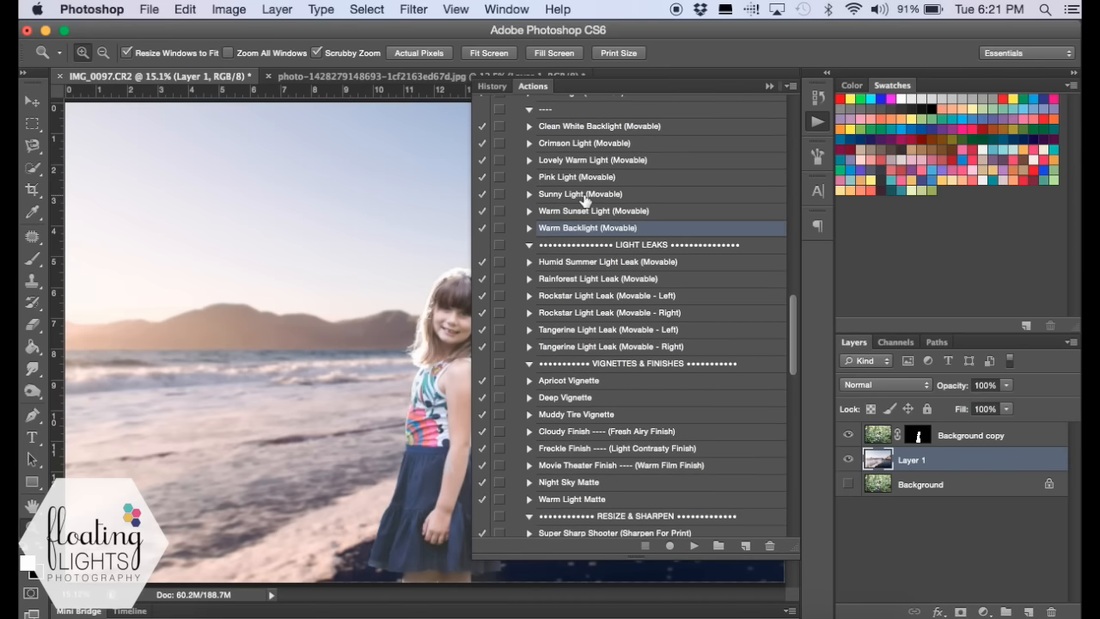
left_click(693, 545)
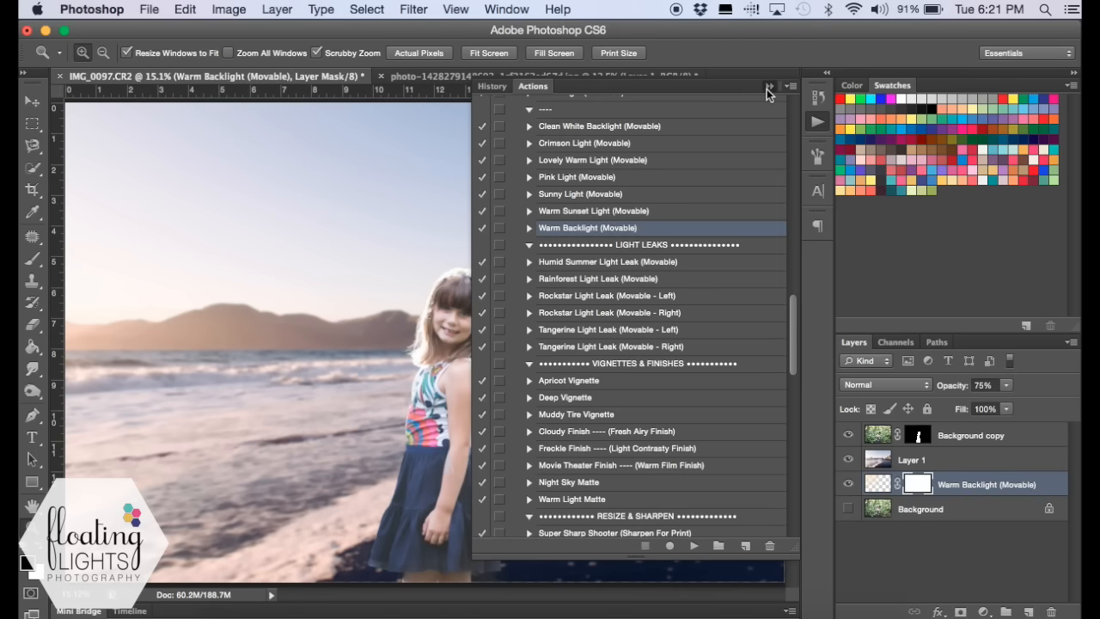
left_click(767, 88)
- Place the Warm Backlight (Movable) layer above Background copy and shift its glow down and rightward toward the girl
left_click_drag(967, 486, 964, 429)
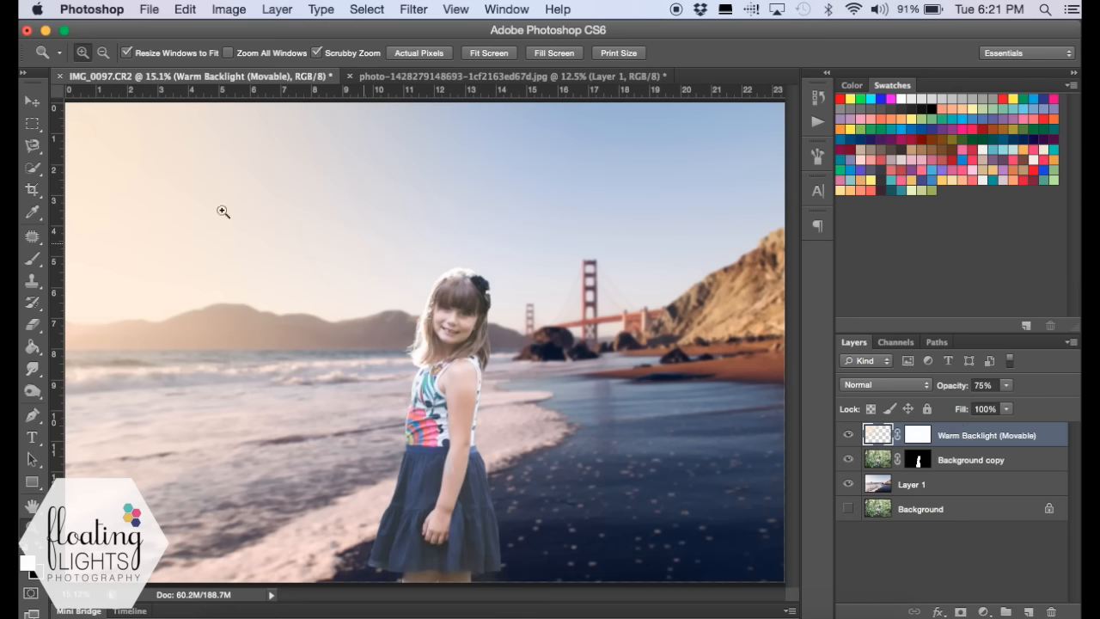
left_click(31, 106)
left_click_drag(158, 170, 250, 233)
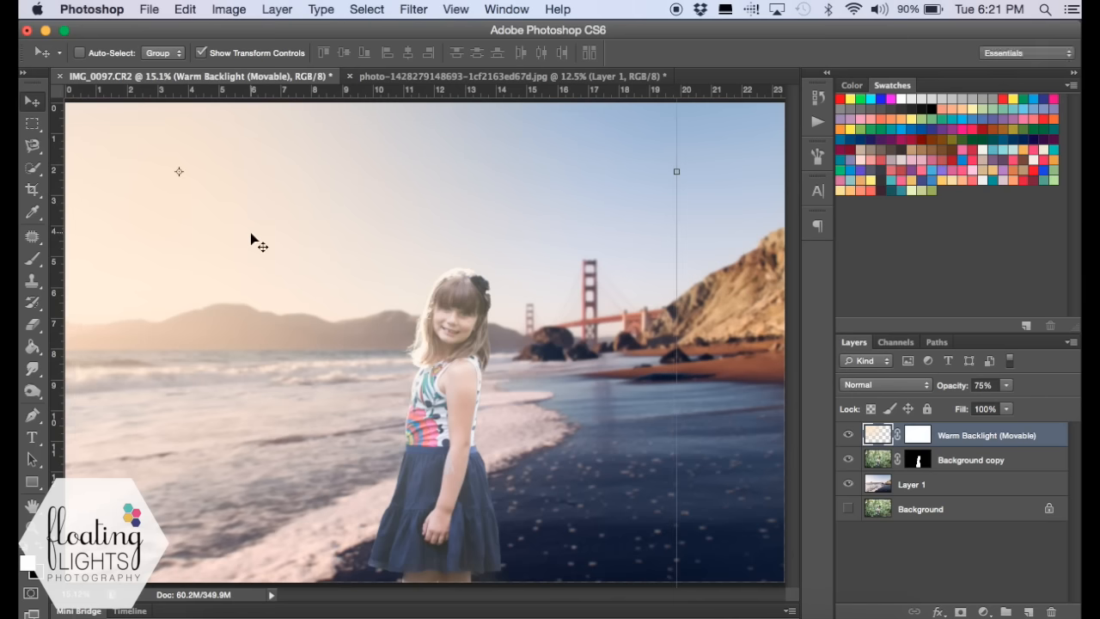
- Paint black at 100% opacity on the Warm Backlight mask over the girl, from her head down to her skirt
left_click(917, 437)
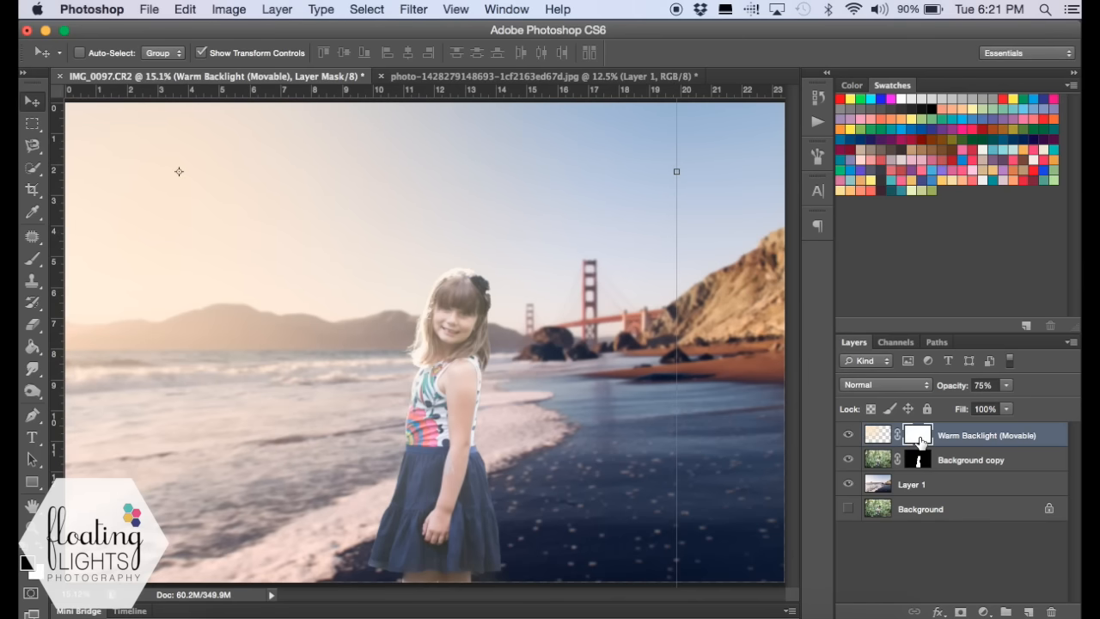
left_click(33, 259)
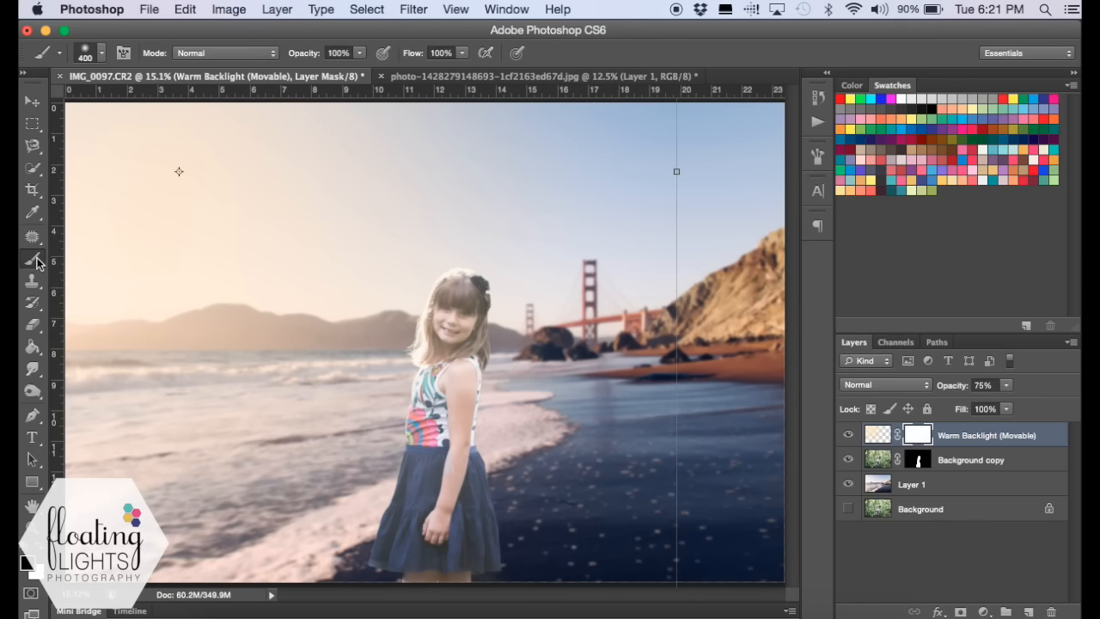
key("x")
key("x")
mouse_move(454, 311)
left_mouse_down()
mouse_move(452, 349)
mouse_move(456, 313)
mouse_move(479, 289)
mouse_move(458, 294)
mouse_move(442, 378)
mouse_move(455, 371)
mouse_move(464, 413)
mouse_move(433, 463)
mouse_move(411, 466)
mouse_move(452, 467)
mouse_move(476, 506)
mouse_move(438, 568)
mouse_move(432, 521)
mouse_move(453, 369)
mouse_move(472, 328)
mouse_move(449, 429)
mouse_move(462, 535)
left_mouse_up()
key("z")
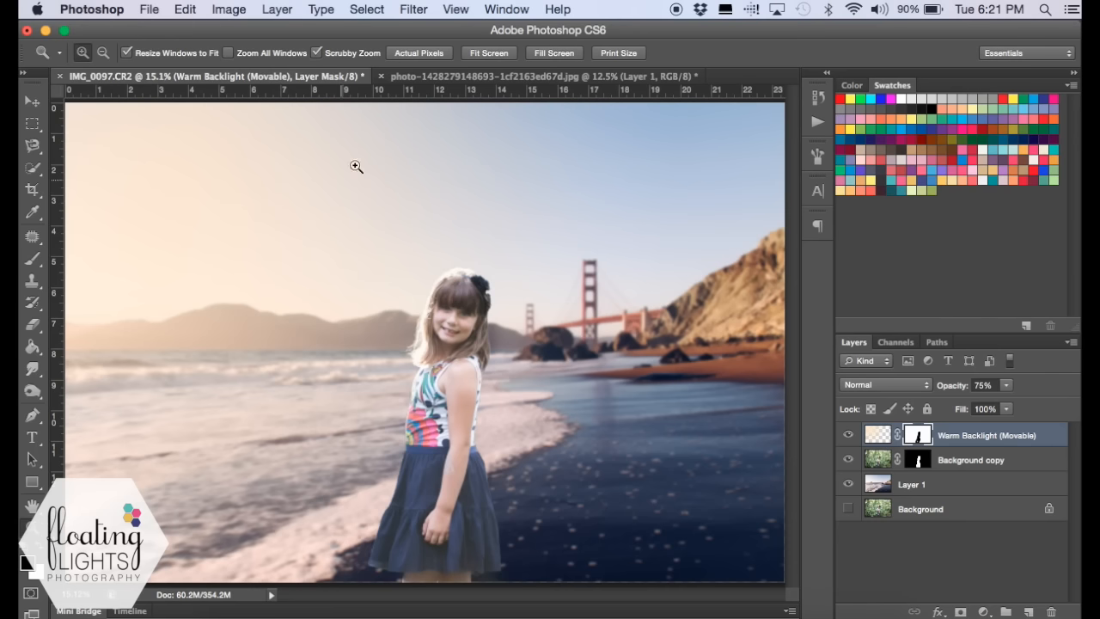
- Compare the original forest photo, the beach composite and the warm backlight effect by toggling layer visibility
left_click(359, 271, "alt")
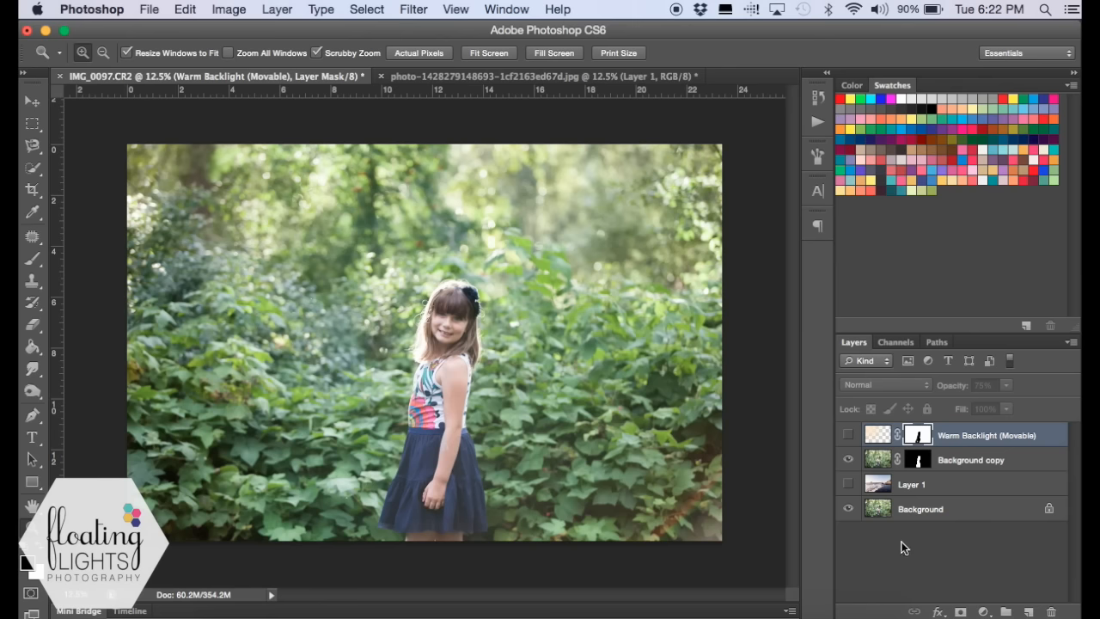
left_click(848, 485)
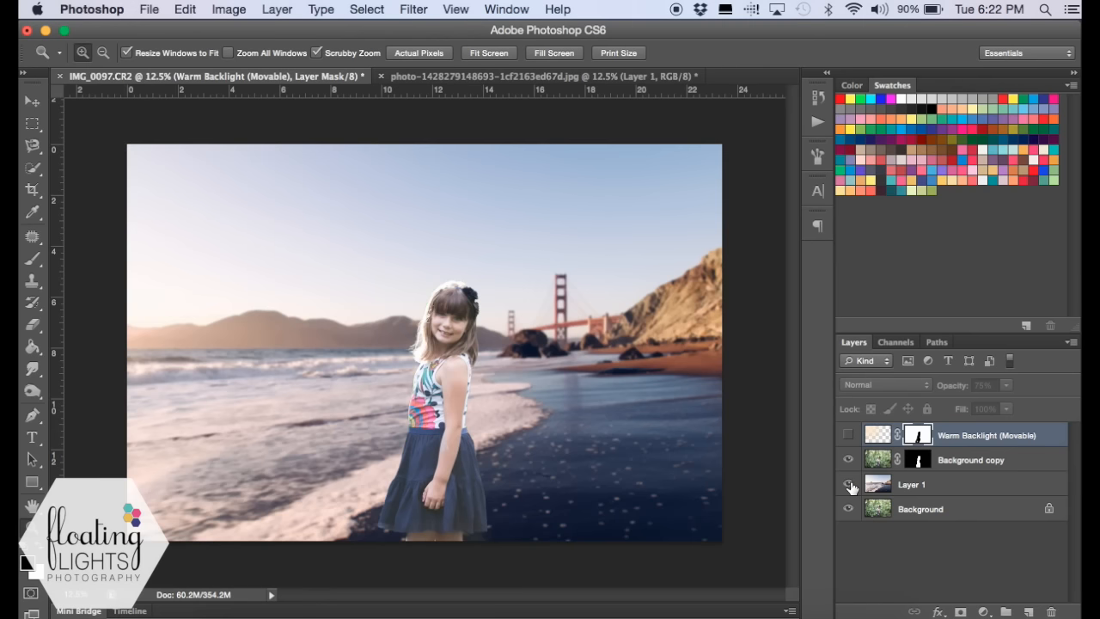
left_click(848, 435)
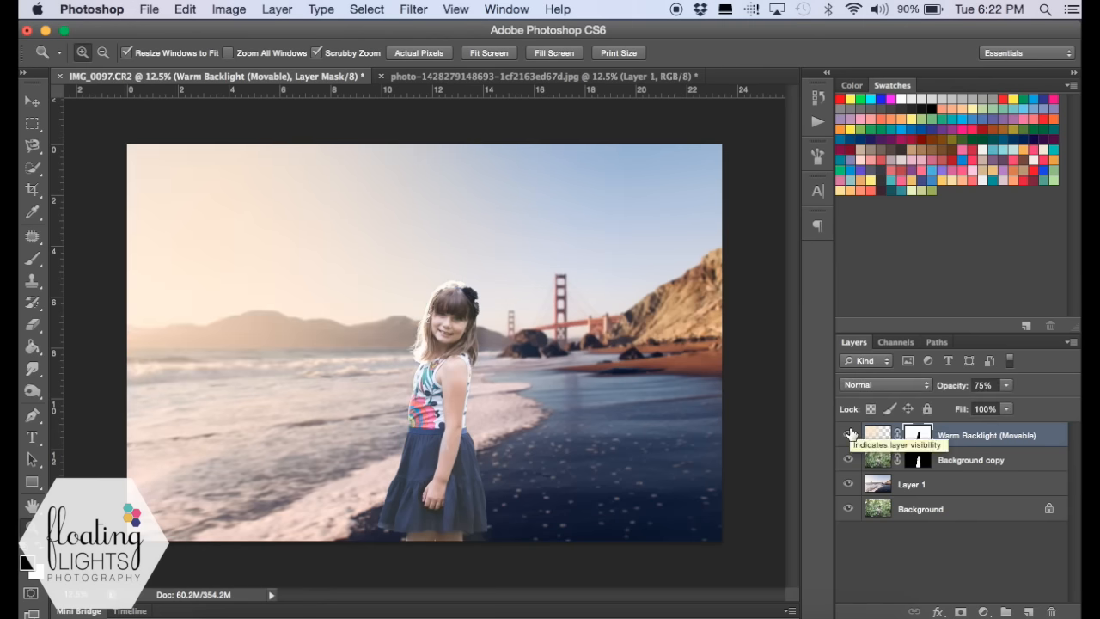